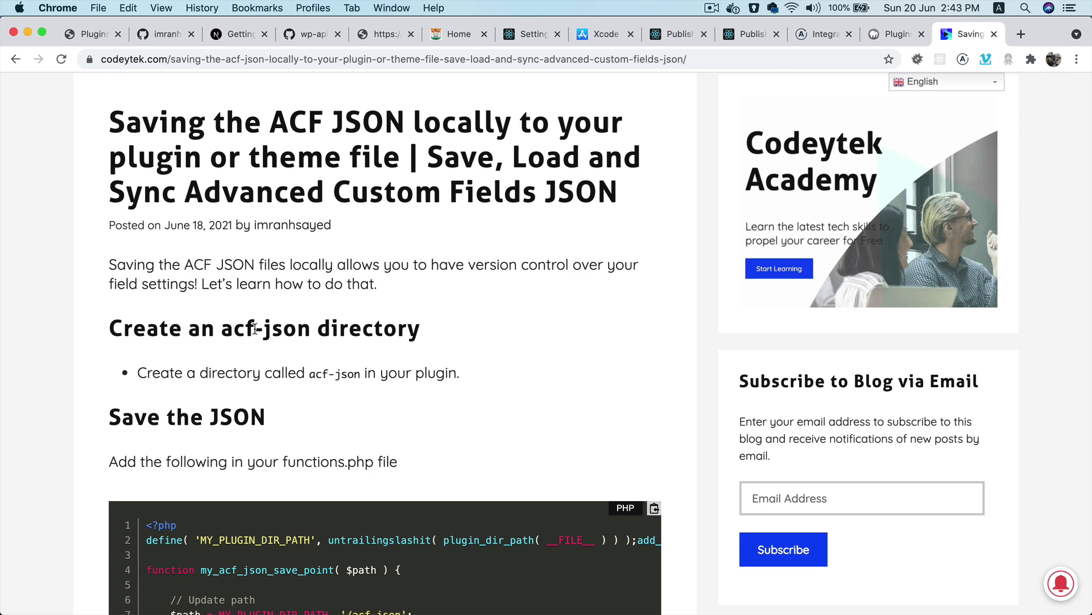
Step: Check the installed plugins and the Advanced Custom Fields field groups in WordPress admin, then return to the ACF JSON article
{"action": "left_click", "coordinate": [901, 33]}
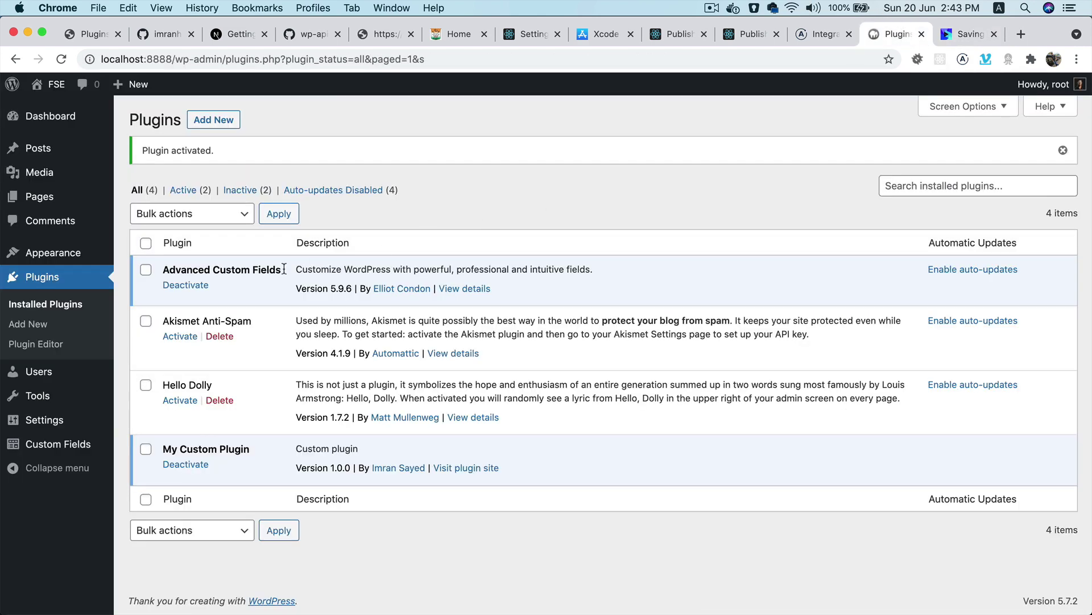
{"action": "left_click", "coordinate": [59, 447]}
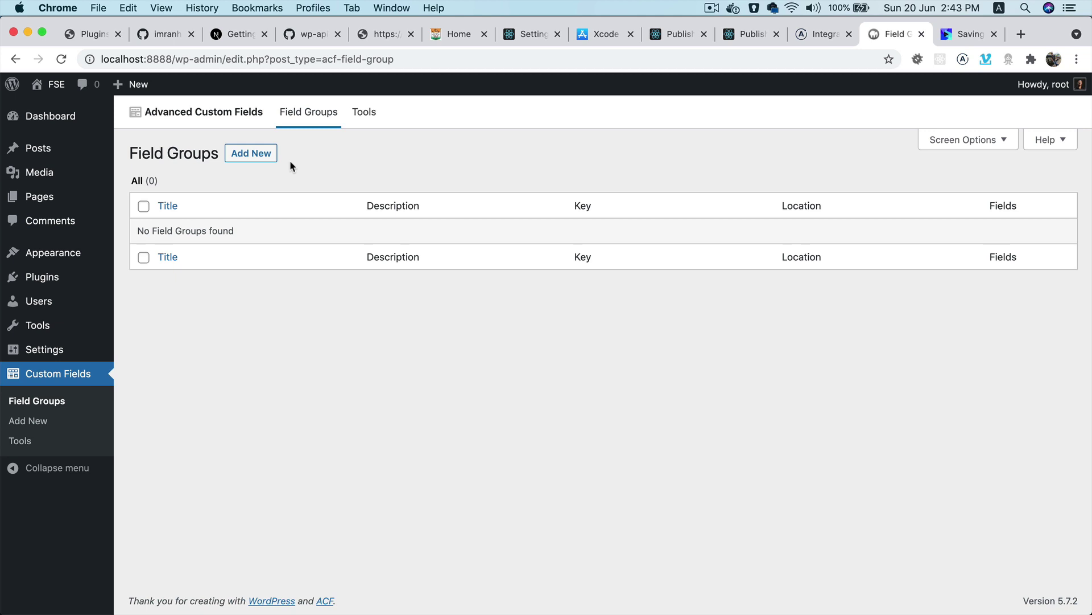
{"action": "left_click", "coordinate": [956, 36]}
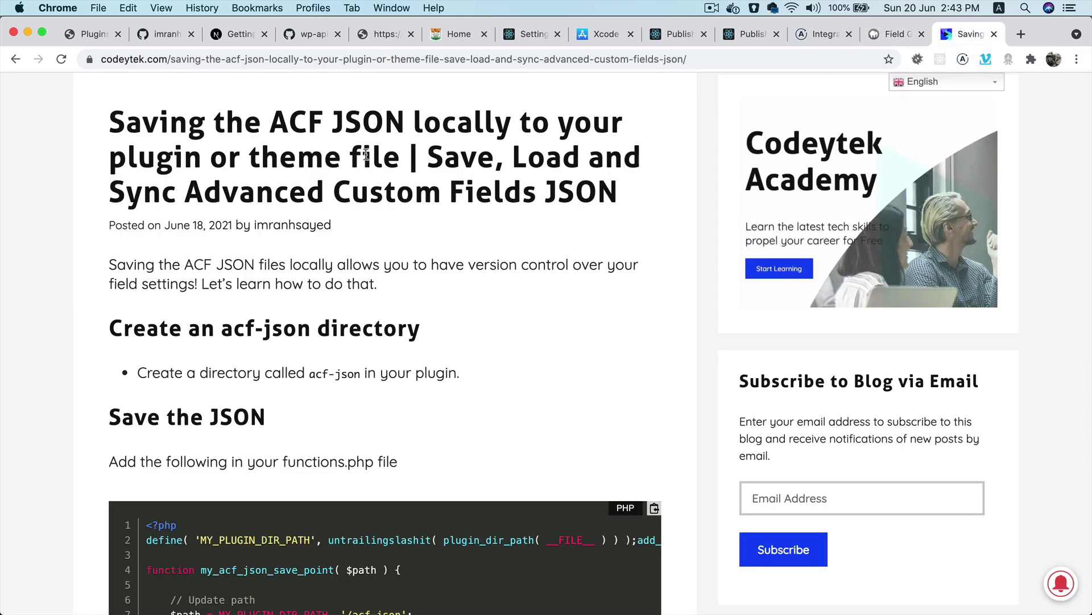
Step: Switch to PhpStorm and create a directory named acf-json inside the my-custom-plugin folder
{"action": "mouse_move", "coordinate": [592, 594]}
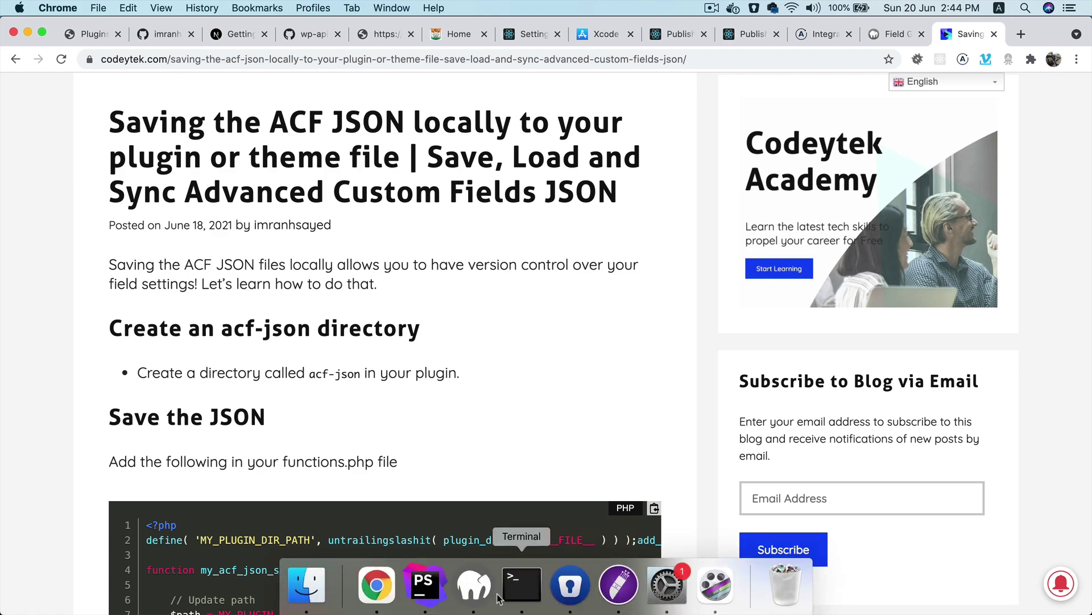
{"action": "left_click", "coordinate": [425, 584]}
{"action": "left_click", "coordinate": [10, 119]}
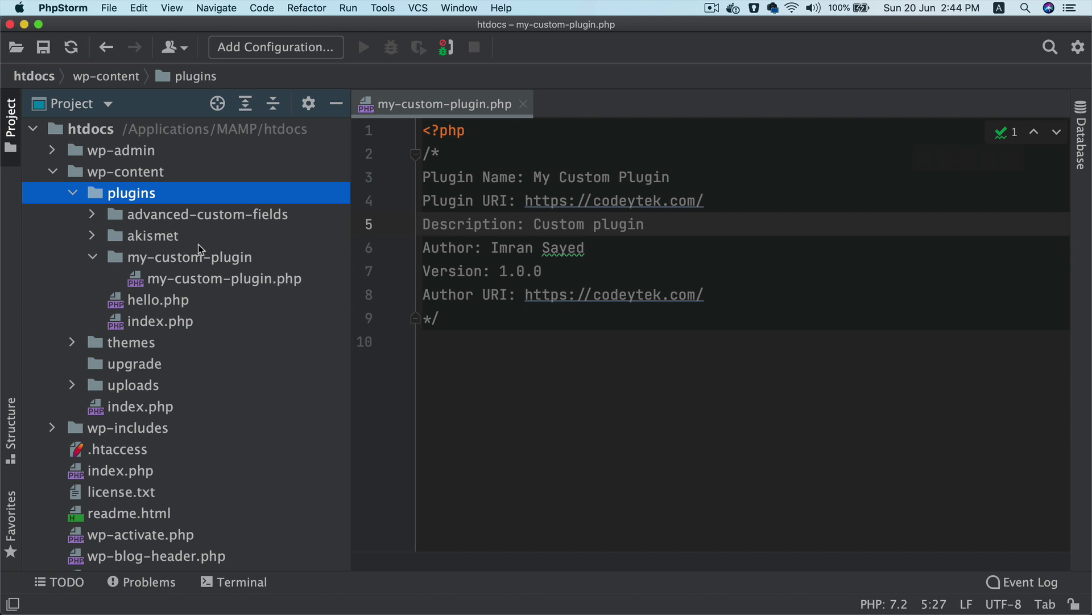
{"action": "left_click", "coordinate": [217, 257]}
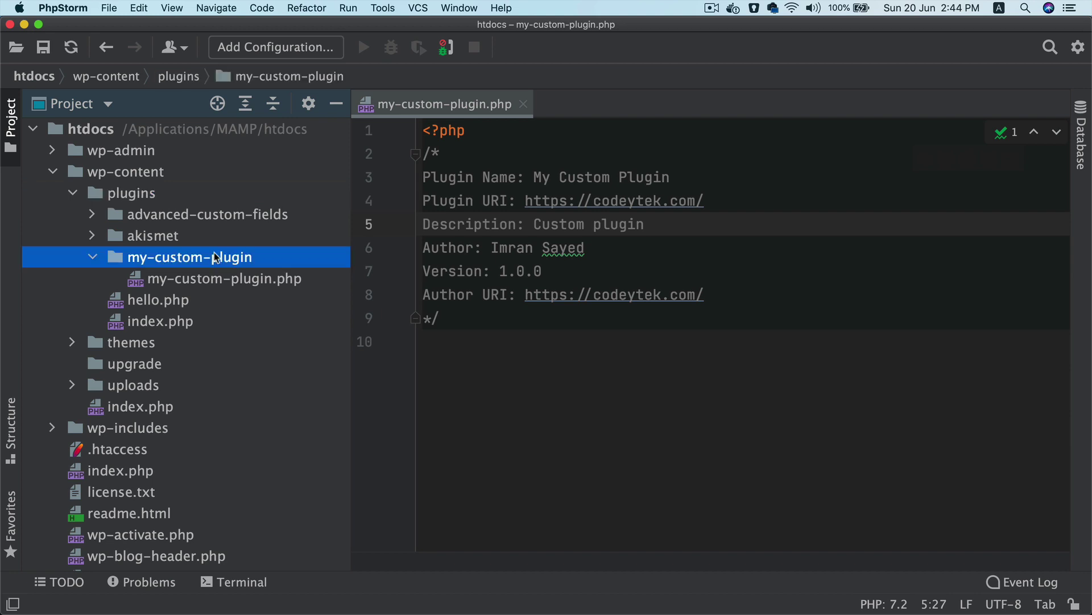
{"action": "key", "text": "cmd+n"}
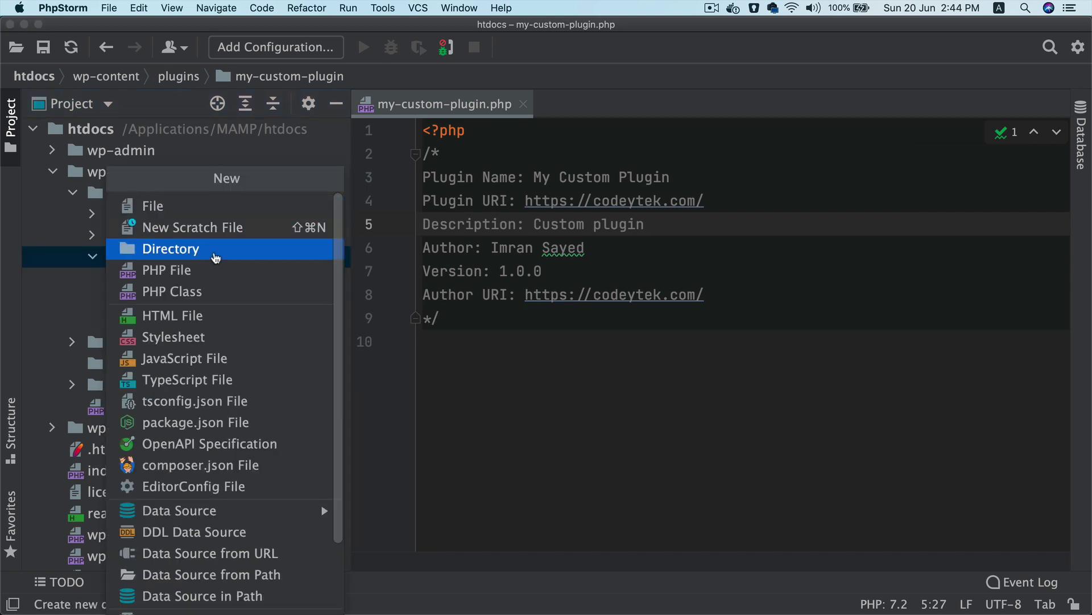
{"action": "left_click", "coordinate": [215, 256]}
{"action": "type", "text": "acf-"}
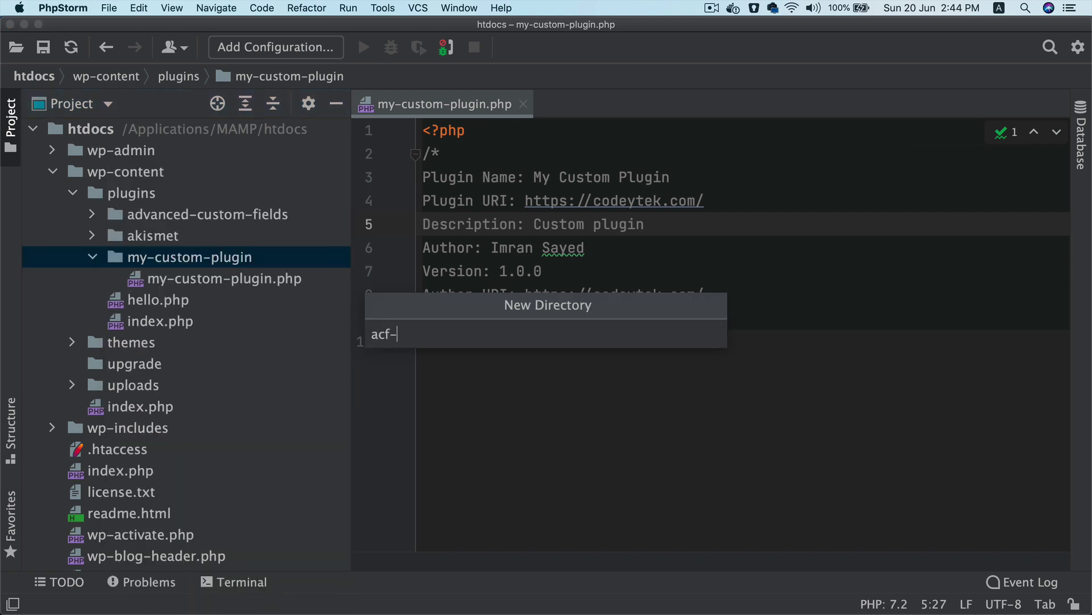
{"action": "type", "text": "json"}
{"action": "key", "text": "Return"}
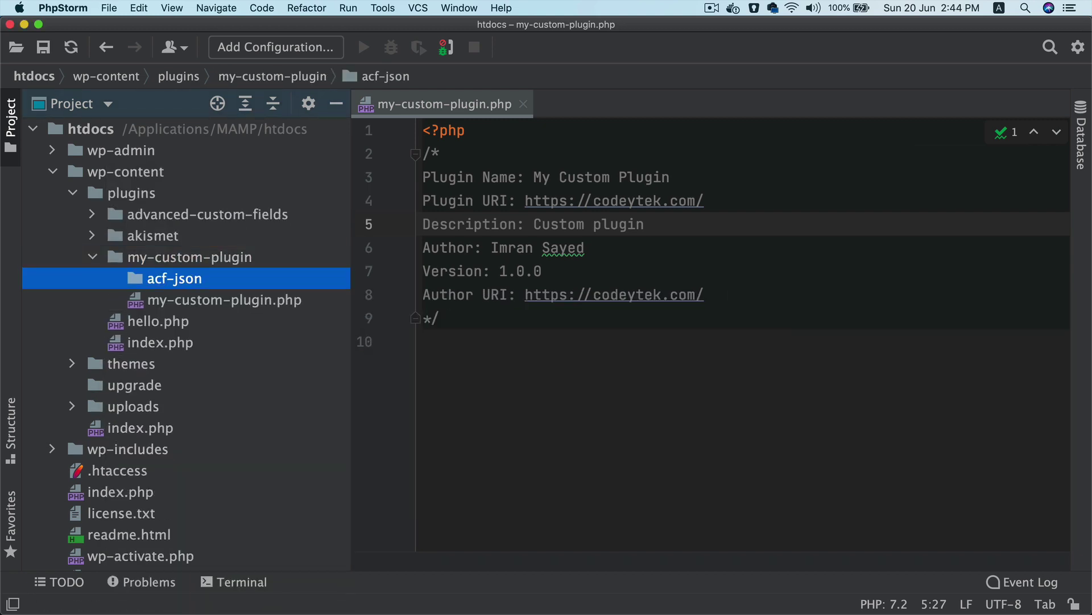
Step: Switch to Chrome and examine the article's Save the JSON snippet, especially the acf/settings/save_json filter and its callback
{"action": "key", "text": "cmd+tab"}
{"action": "scroll", "coordinate": [171, 370], "scroll_direction": "down", "scroll_amount": 5}
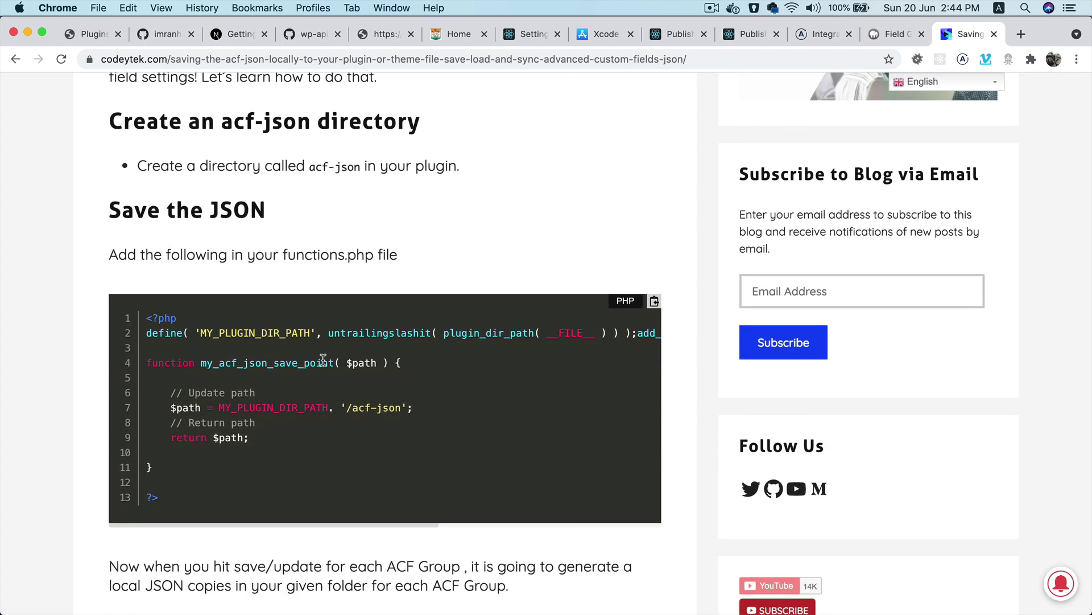
{"action": "scroll", "coordinate": [433, 364], "scroll_direction": "right", "scroll_amount": 5}
{"action": "scroll", "coordinate": [393, 350], "scroll_direction": "up", "scroll_amount": 3}
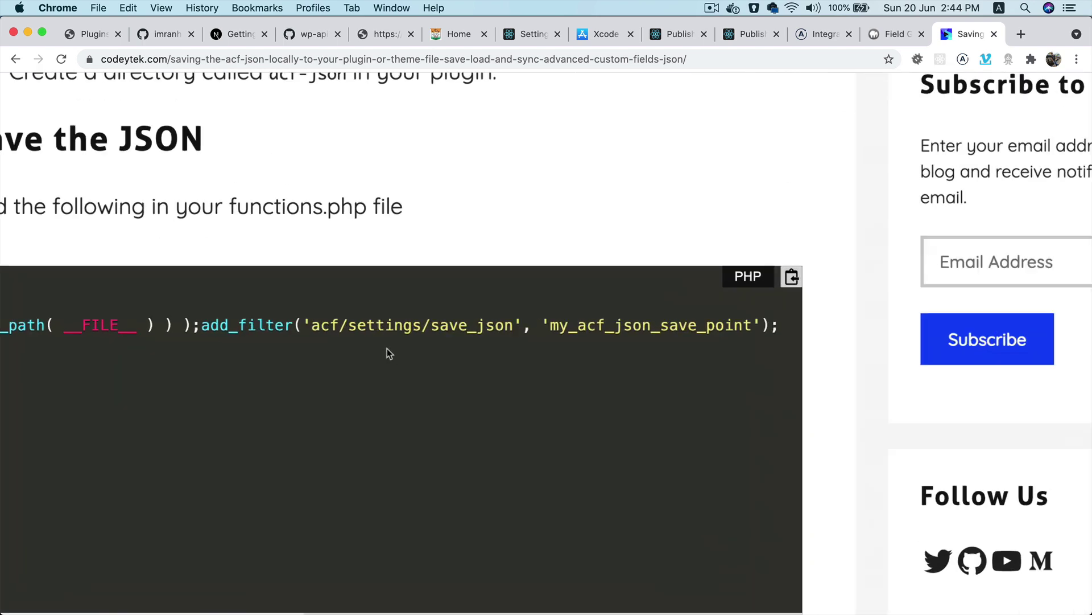
{"action": "scroll", "coordinate": [387, 349], "scroll_direction": "up", "scroll_amount": 2}
{"action": "left_click_drag", "start_coordinate": [530, 323], "coordinate": [840, 322]}
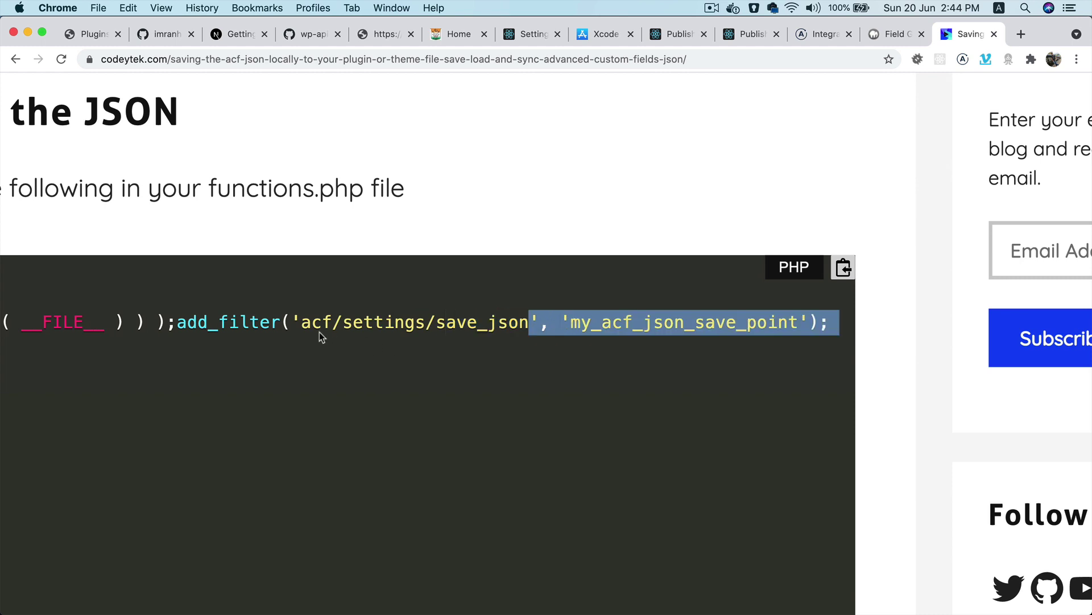
{"action": "left_click_drag", "start_coordinate": [320, 332], "coordinate": [305, 324]}
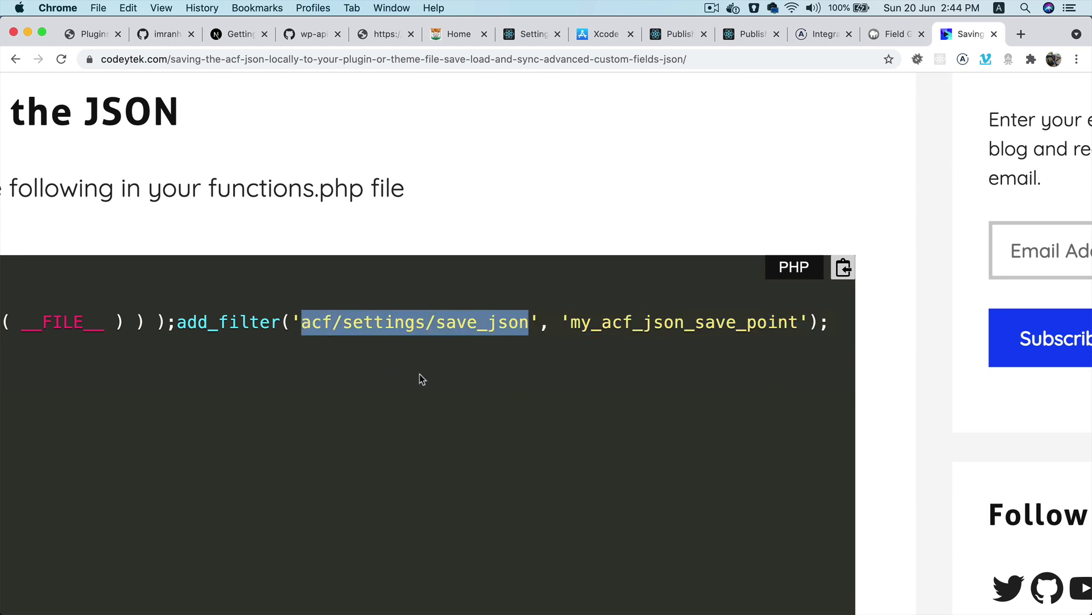
{"action": "scroll", "coordinate": [421, 378], "scroll_direction": "down", "scroll_amount": 5}
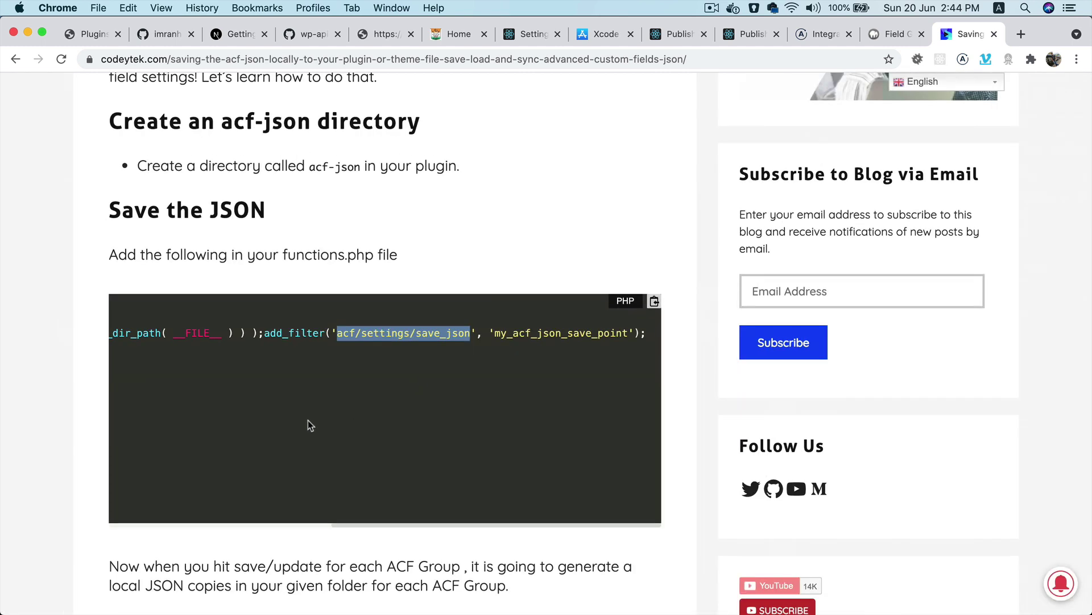
{"action": "scroll", "coordinate": [308, 424], "scroll_direction": "left", "scroll_amount": 5}
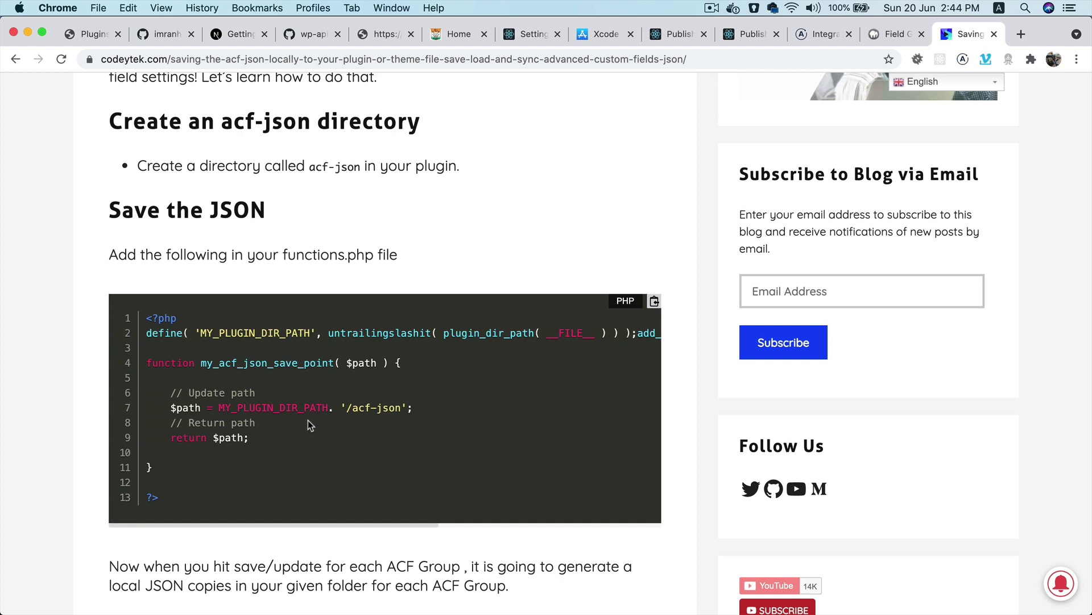
{"action": "scroll", "coordinate": [308, 423], "scroll_direction": "right", "scroll_amount": 10}
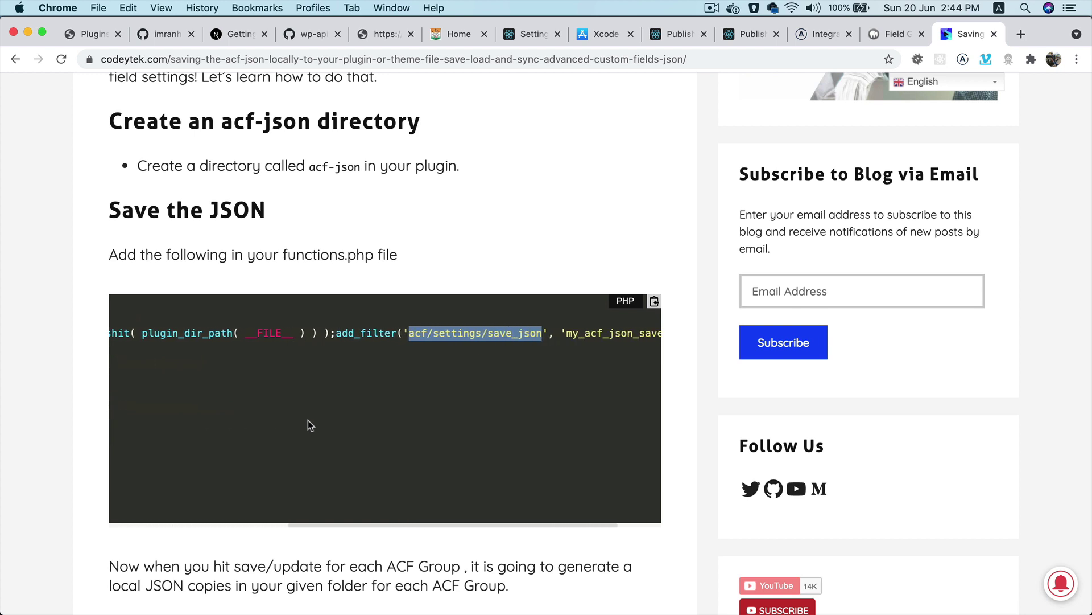
{"action": "scroll", "coordinate": [308, 424], "scroll_direction": "right", "scroll_amount": 3}
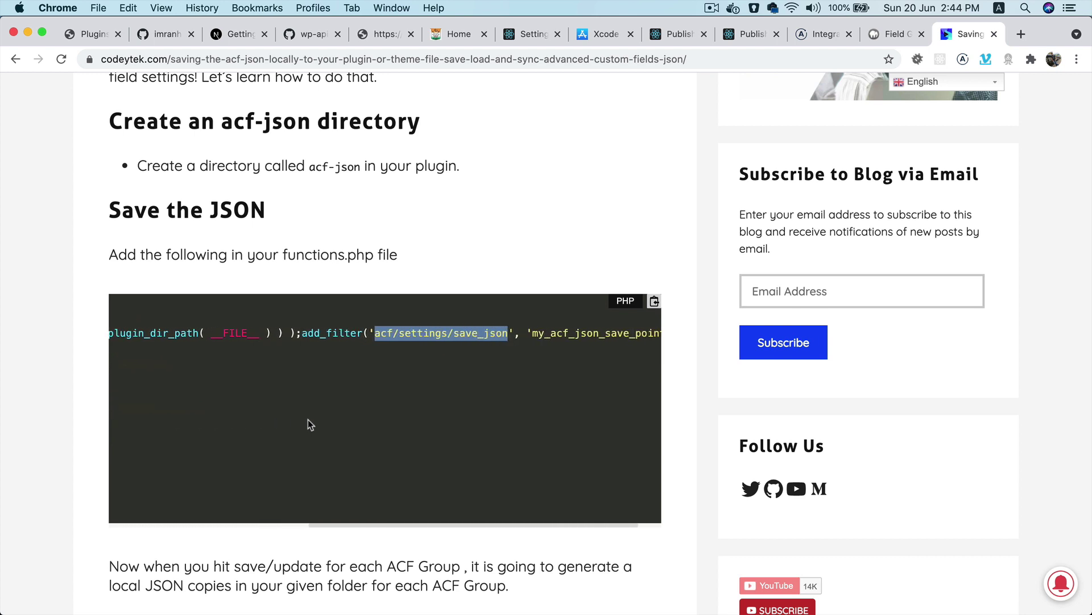
{"action": "scroll", "coordinate": [273, 352], "scroll_direction": "left", "scroll_amount": 15}
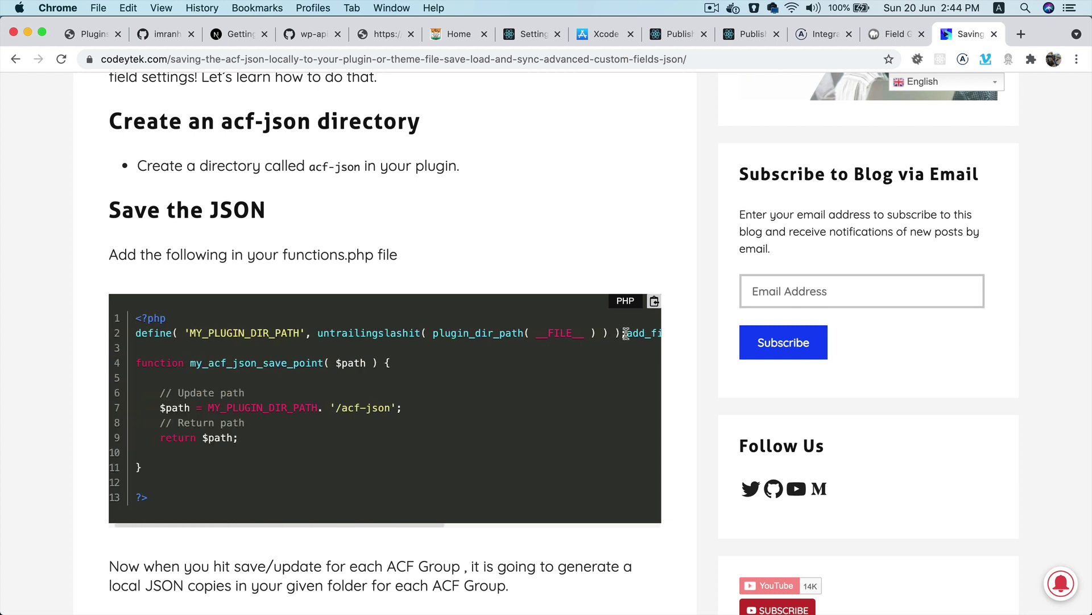
Step: Copy the MY_PLUGIN_DIR_PATH define statement from the article into my-custom-plugin.php in PhpStorm, below the plugin header comment
{"action": "left_click_drag", "start_coordinate": [628, 333], "coordinate": [201, 333]}
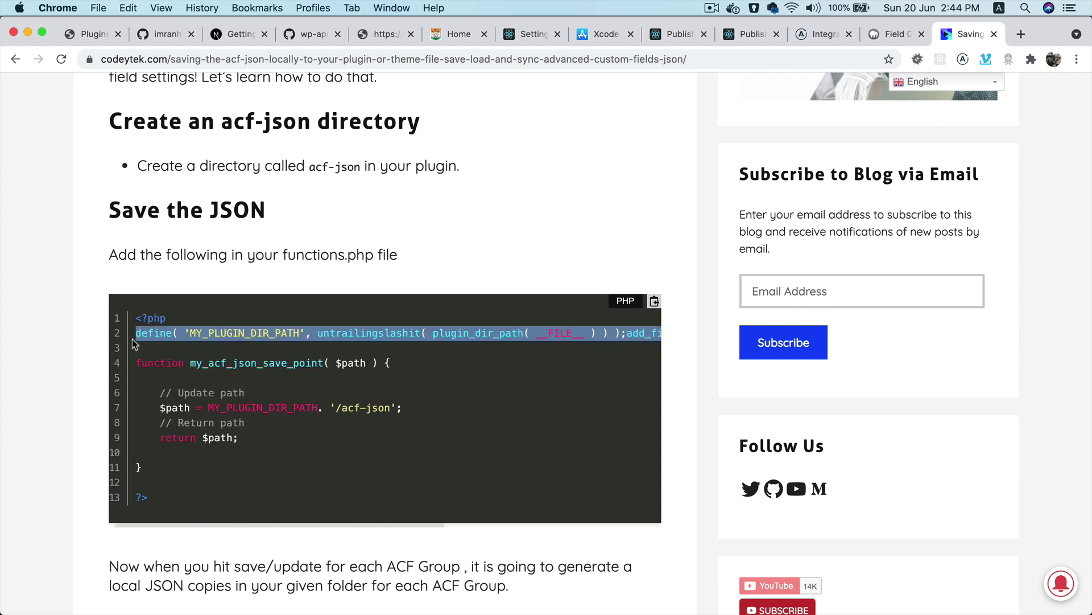
{"action": "left_click", "coordinate": [625, 332]}
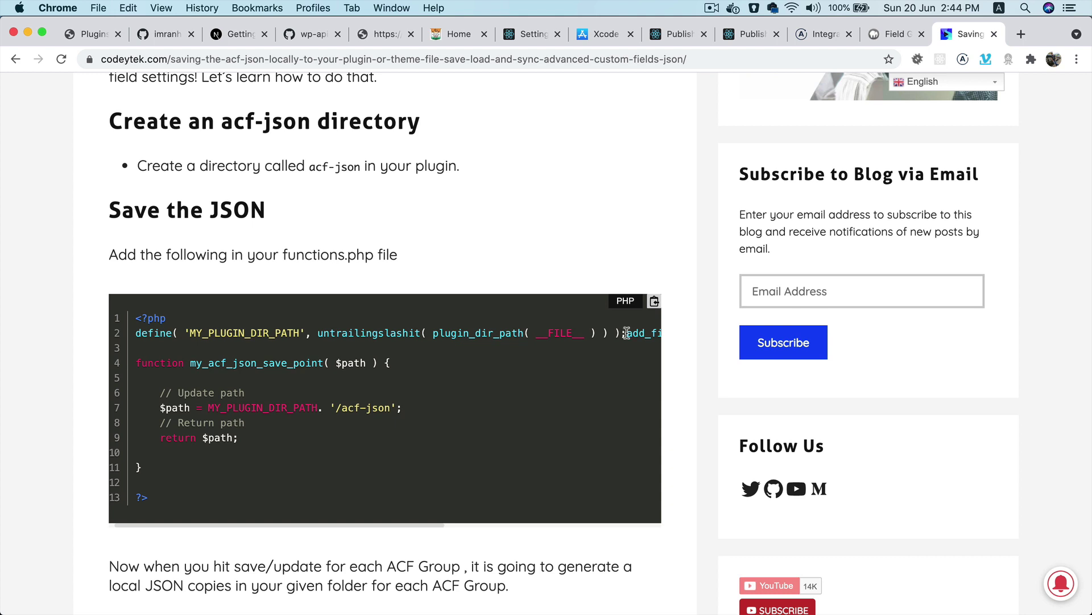
{"action": "left_click_drag", "start_coordinate": [627, 332], "coordinate": [136, 330]}
{"action": "key", "text": "super+c"}
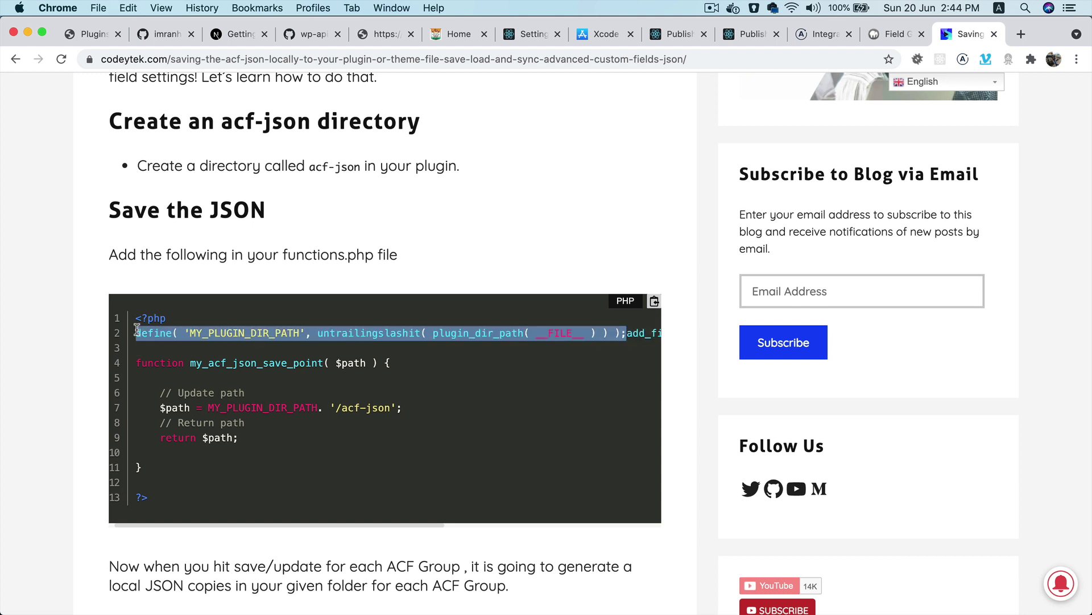
{"action": "key", "text": "super+Tab"}
{"action": "left_click", "coordinate": [581, 317]}
{"action": "key", "text": "Return"}
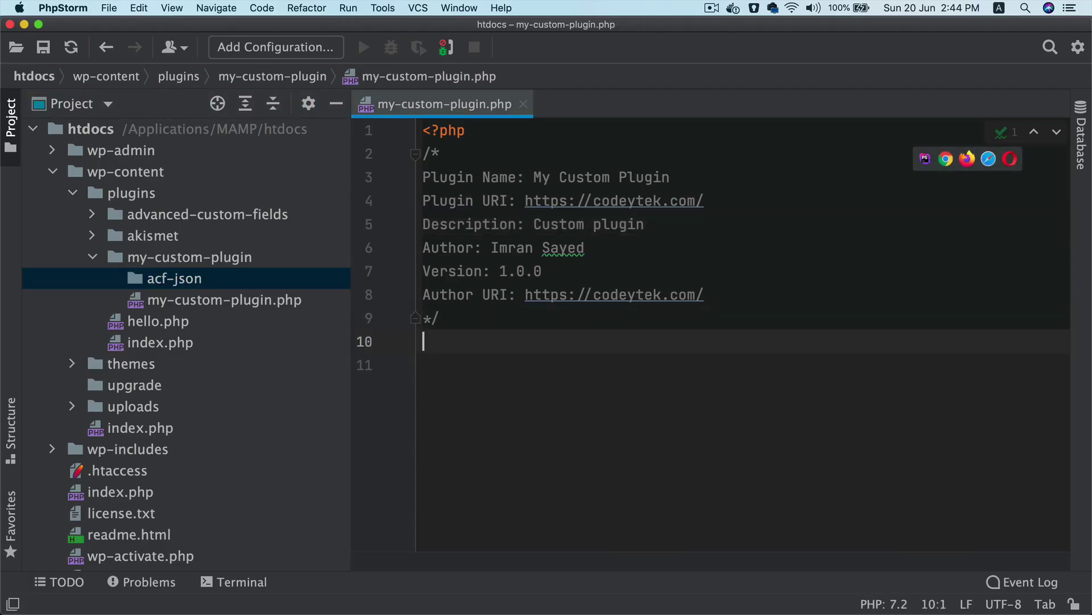
{"action": "key", "text": "Down"}
{"action": "key", "text": "super+v"}
{"action": "key", "text": "super+1"}
{"action": "key", "text": "Return"}
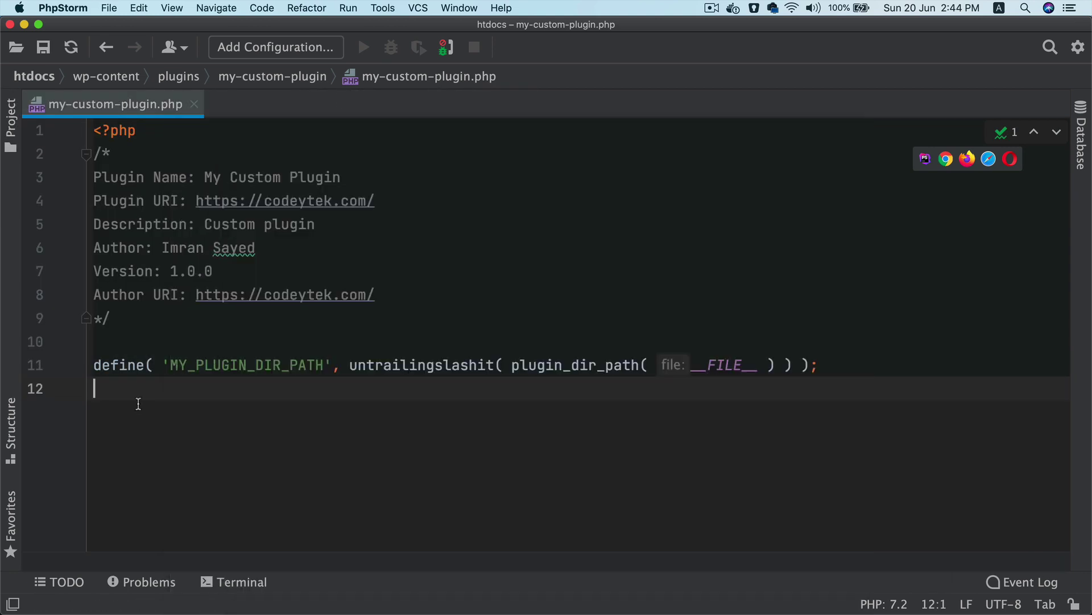
Step: Copy the acf/settings/save_json add_filter line from the article in Chrome and paste it below the define statement in PhpStorm
{"action": "key", "text": "super+Tab"}
{"action": "scroll", "coordinate": [442, 395], "scroll_direction": "right", "scroll_amount": 10}
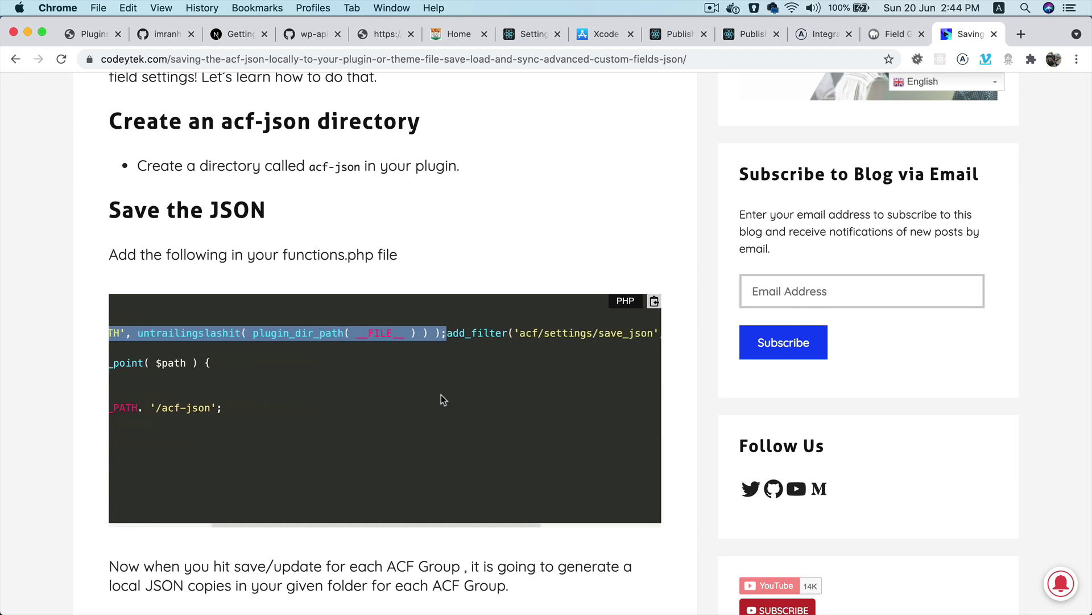
{"action": "left_click", "coordinate": [368, 335]}
{"action": "left_click_drag", "start_coordinate": [336, 336], "coordinate": [706, 340]}
{"action": "key", "text": "super+c"}
{"action": "key", "text": "super+Tab"}
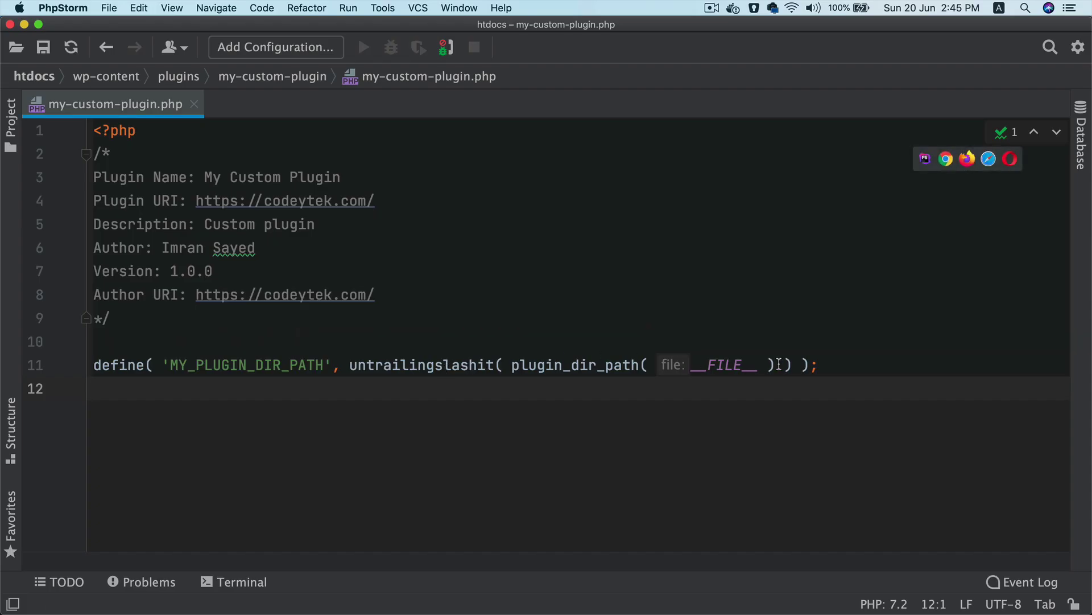
{"action": "key", "text": "Return"}
{"action": "key", "text": "super+v"}
{"action": "double_click", "coordinate": [497, 412]}
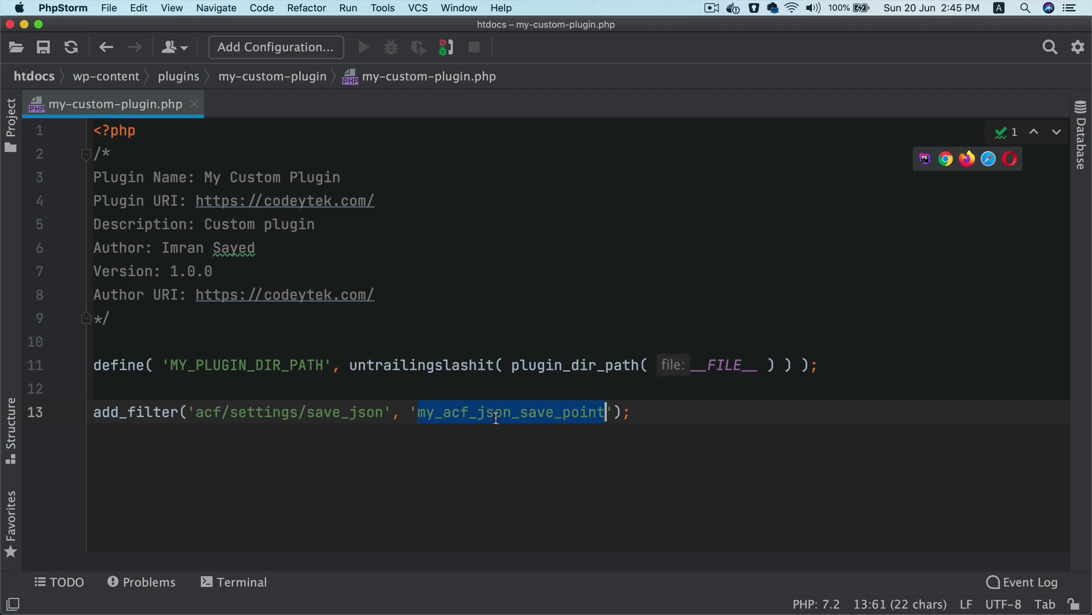
Step: Copy the my_acf_json_save_point function from the article in Chrome and paste it below the add_filter line in PhpStorm
{"action": "key", "text": "super+Tab"}
{"action": "scroll", "coordinate": [320, 384], "scroll_direction": "left", "scroll_amount": 5}
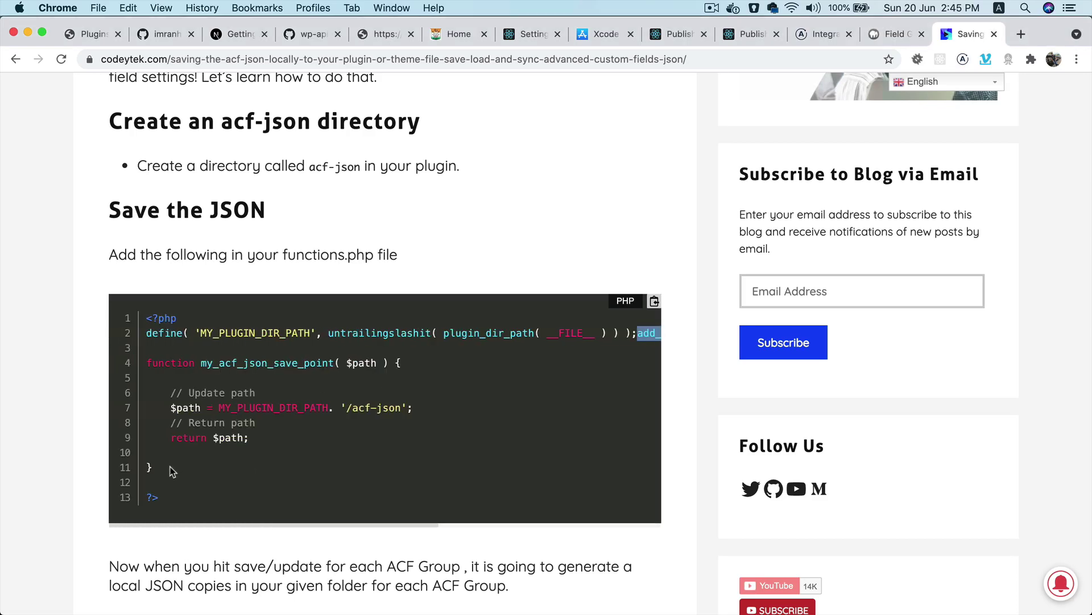
{"action": "left_click_drag", "start_coordinate": [173, 471], "coordinate": [145, 363]}
{"action": "key", "text": "super+c"}
{"action": "key", "text": "super+Tab"}
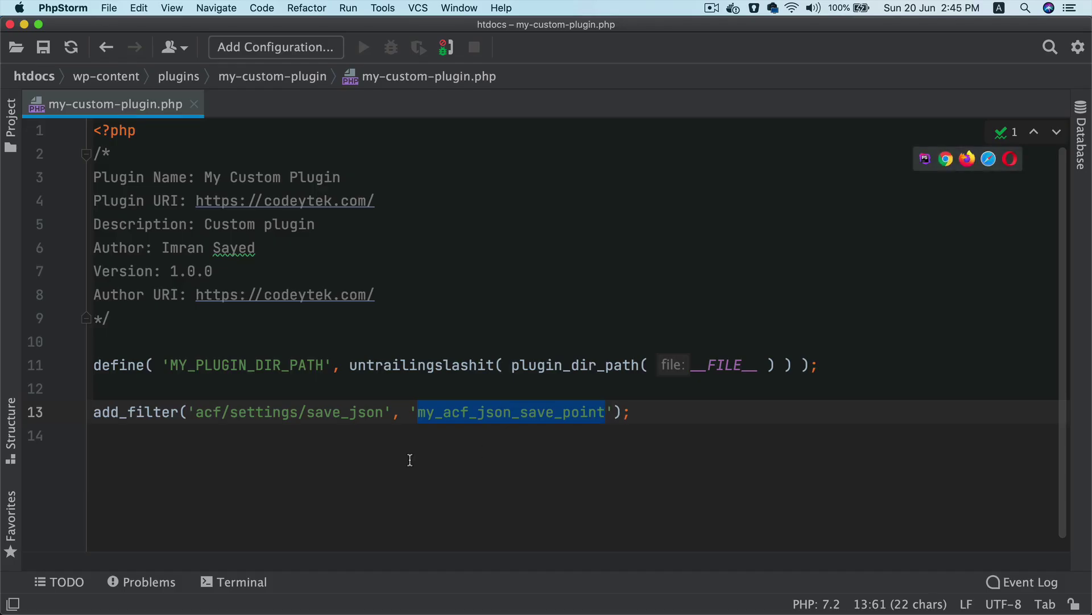
{"action": "key", "text": "End"}
{"action": "key", "text": "Return"}
{"action": "key", "text": "Return"}
{"action": "key", "text": "super+v"}
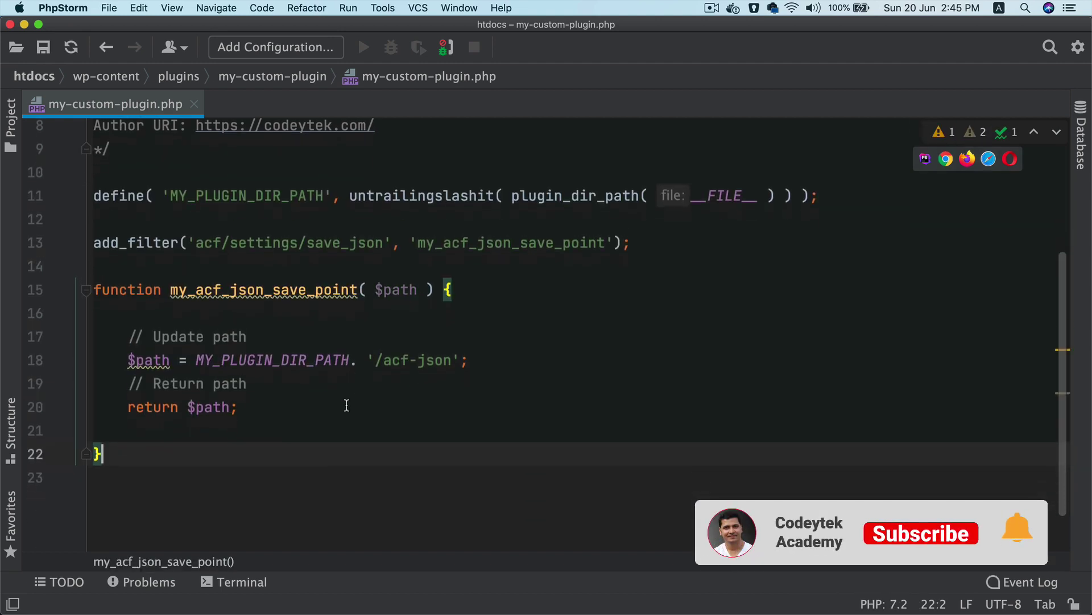
Step: Examine how MY_PLUGIN_DIR_PATH and '/acf-json' in the save path correspond to the my-custom-plugin and acf-json folders
{"action": "left_click", "coordinate": [286, 350], "text": "super"}
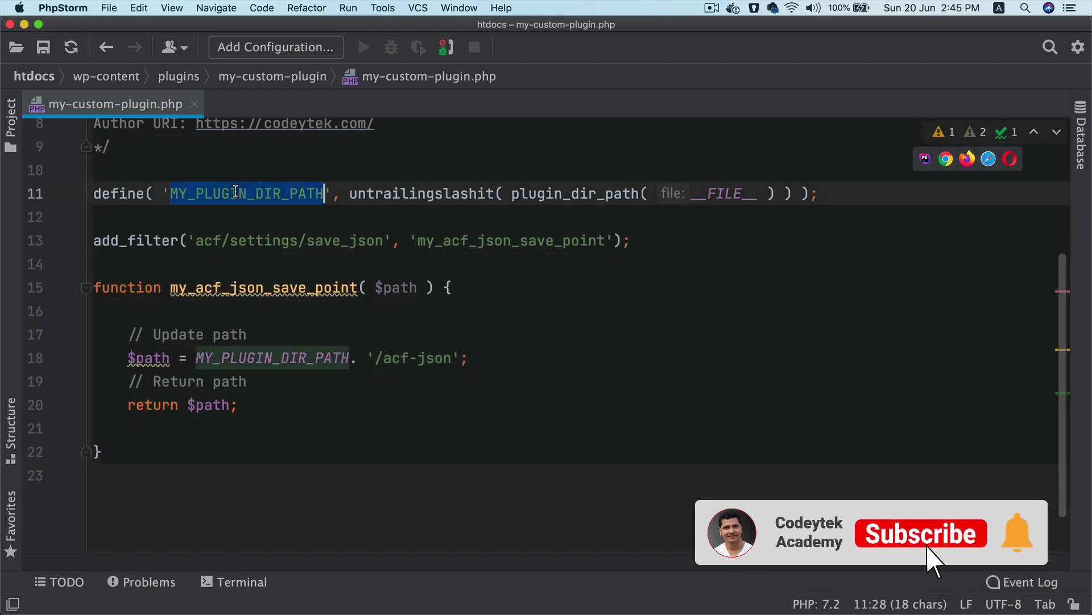
{"action": "double_click", "coordinate": [286, 349]}
{"action": "left_click", "coordinate": [10, 122]}
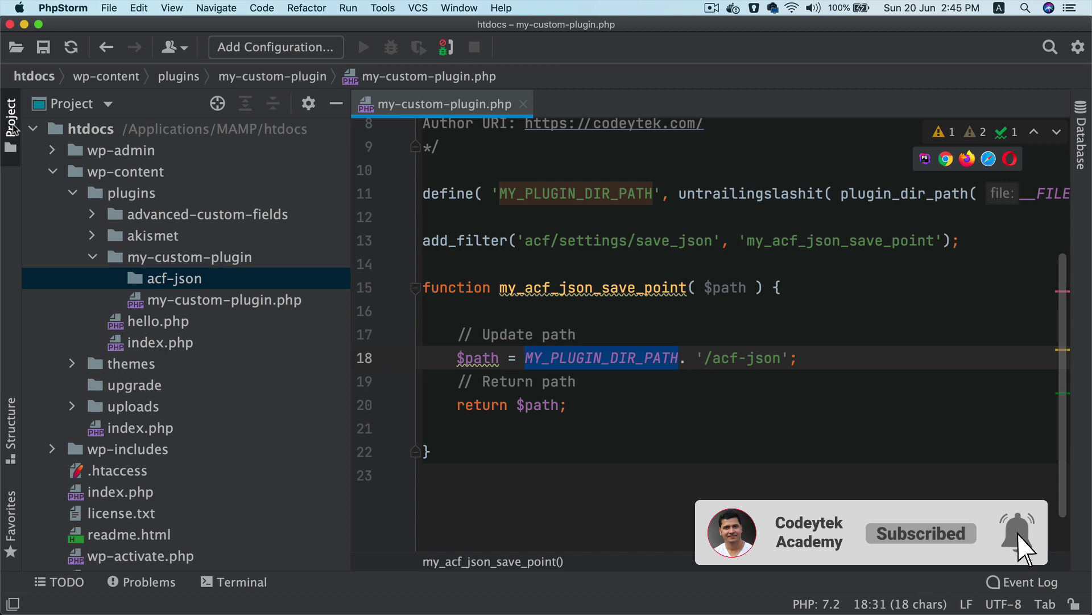
{"action": "left_click", "coordinate": [203, 259]}
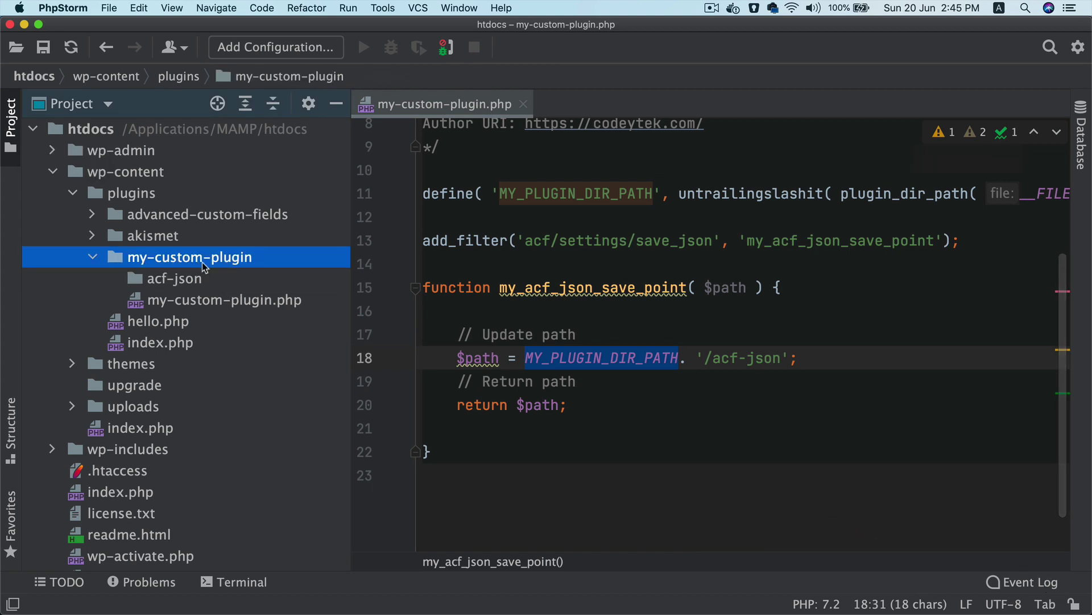
{"action": "left_click", "coordinate": [663, 357]}
{"action": "left_click", "coordinate": [723, 358]}
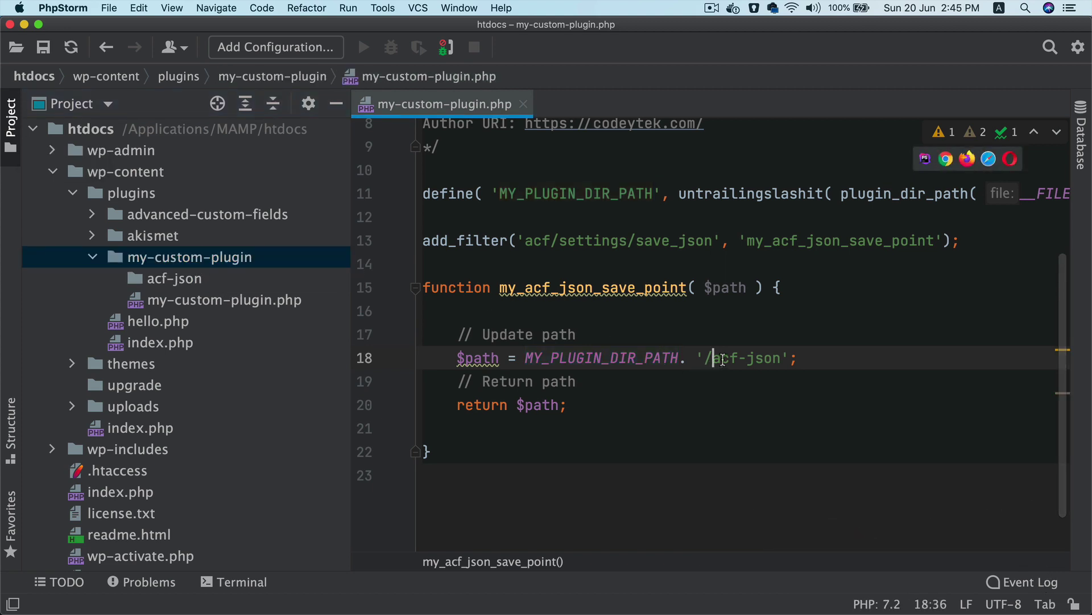
{"action": "key", "text": "shift+Right"}
{"action": "key", "text": "shift+Right"}
{"action": "key", "text": "shift+Right"}
{"action": "key", "text": "shift+Right"}
{"action": "key", "text": "shift+Right"}
{"action": "key", "text": "shift+Right"}
{"action": "key", "text": "shift+Right"}
{"action": "key", "text": "shift+Right"}
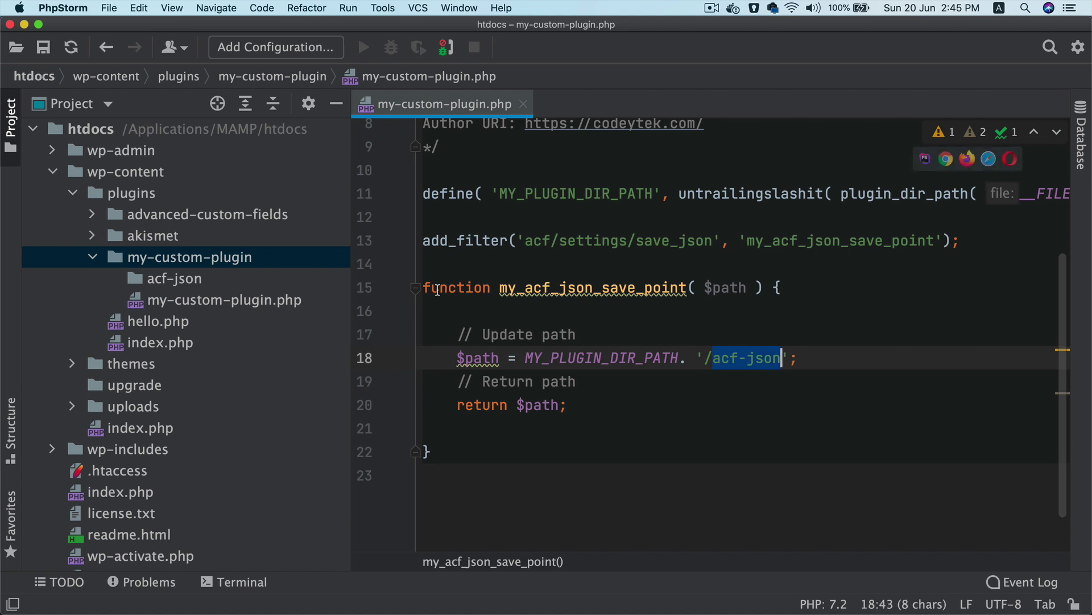
{"action": "left_click", "coordinate": [214, 281]}
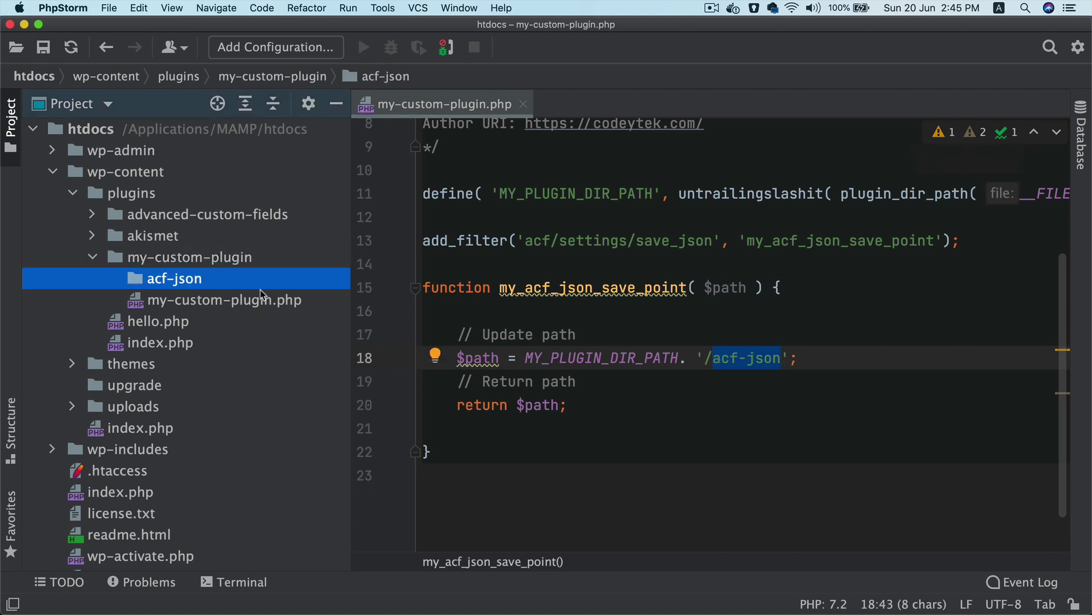
Step: Examine how the callback named in the acf/settings/save_json filter matches the my_acf_json_save_point function and its body
{"action": "left_click", "coordinate": [578, 335]}
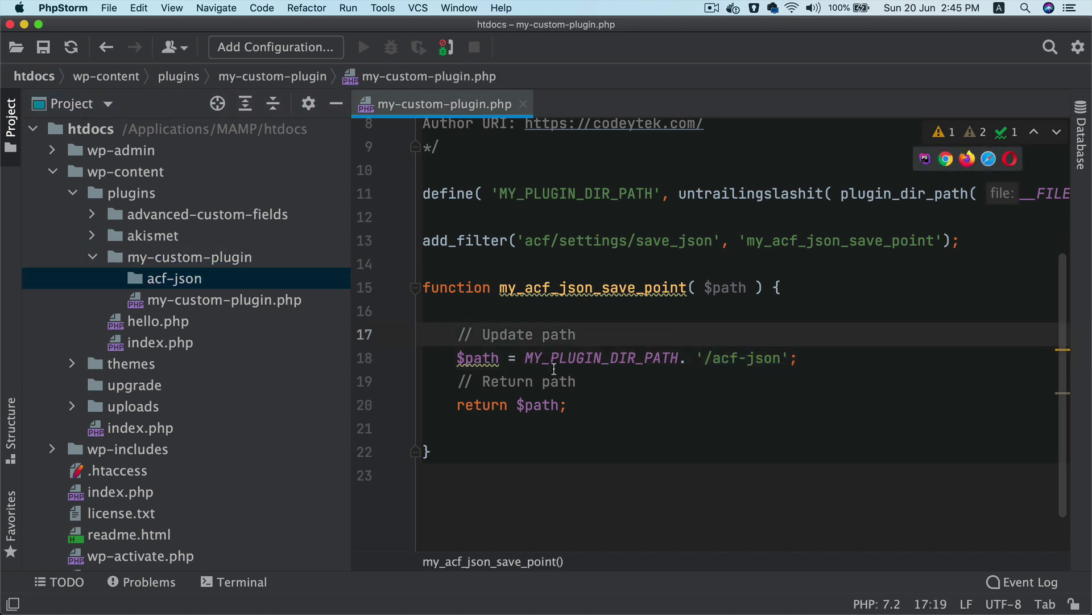
{"action": "key", "text": "alt+Up"}
{"action": "key", "text": "alt+Up"}
{"action": "key", "text": "alt+Up"}
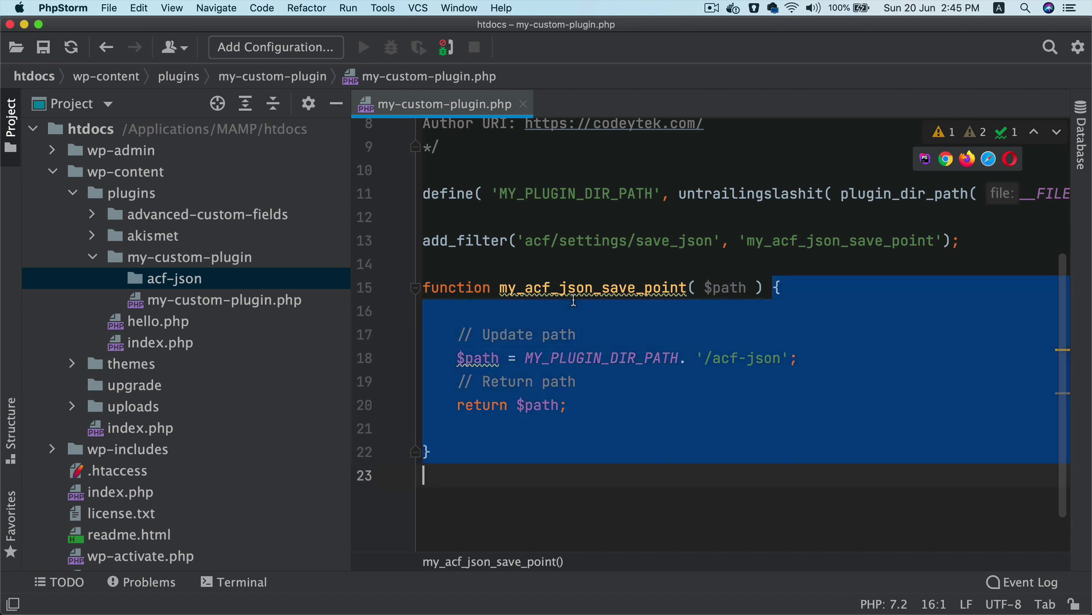
{"action": "double_click", "coordinate": [574, 293]}
{"action": "left_click_drag", "start_coordinate": [712, 243], "coordinate": [510, 246]}
{"action": "left_click", "coordinate": [545, 295]}
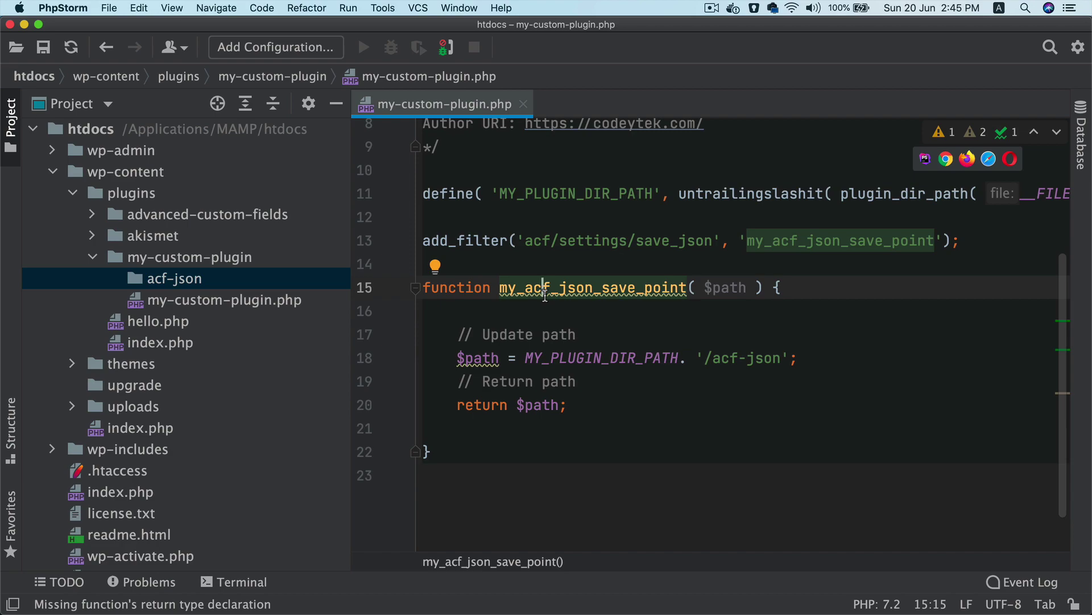
Step: Switch to the Field Groups page in Chrome and start a new field group titled "User meta"
{"action": "key", "text": "super+Tab"}
{"action": "left_click", "coordinate": [902, 34]}
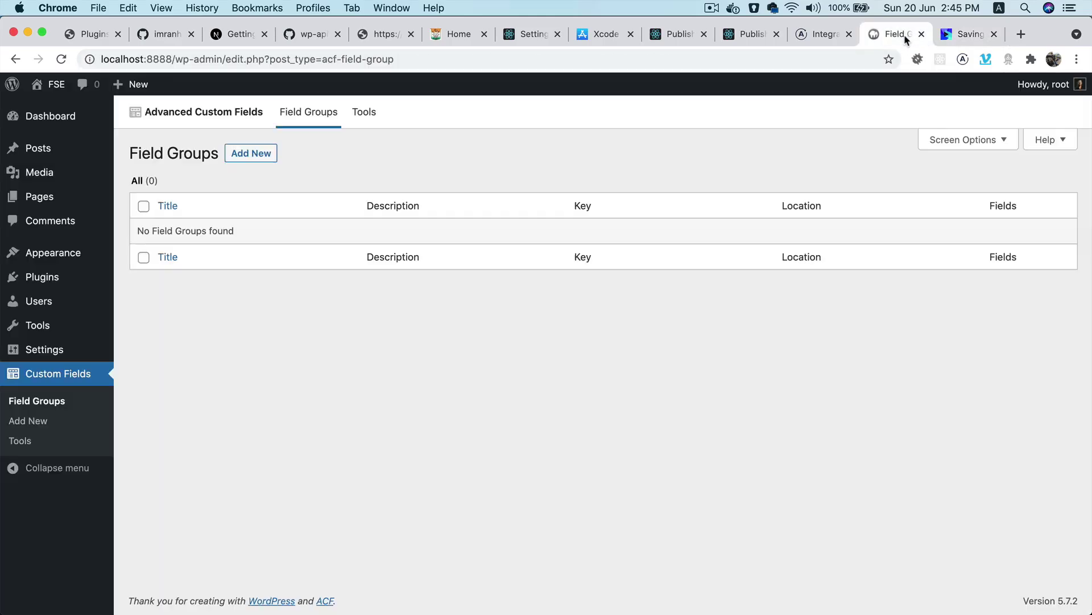
{"action": "left_click", "coordinate": [248, 153]}
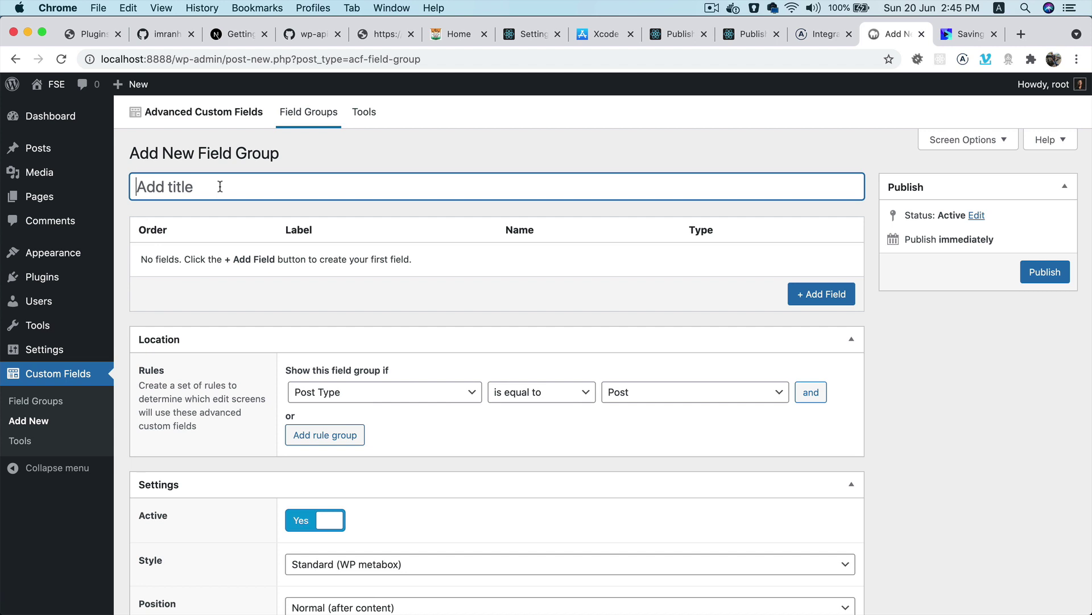
{"action": "type", "text": "User meta"}
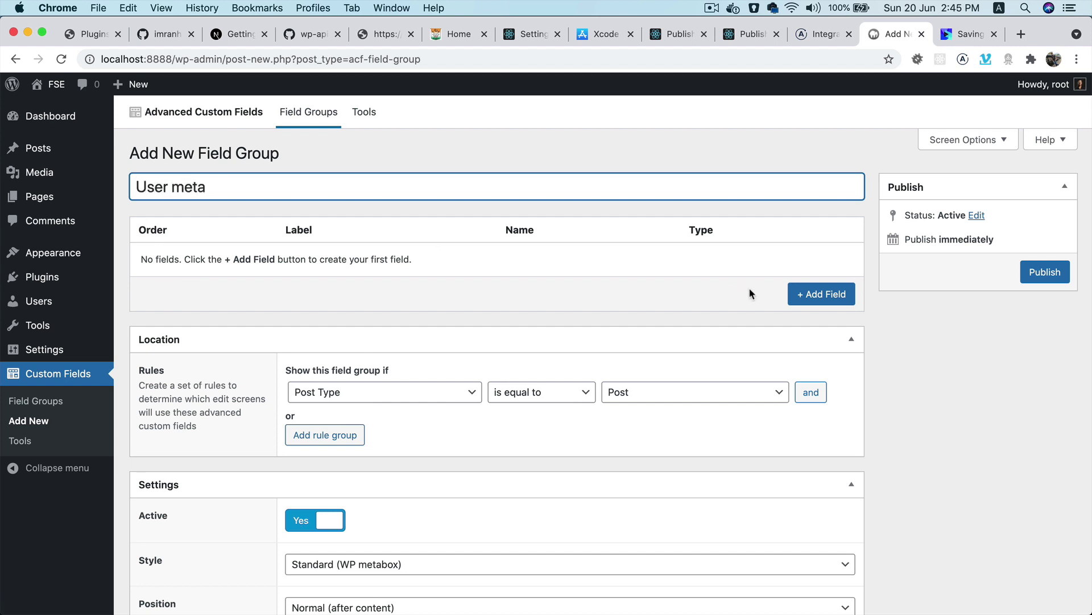
Step: Add a Text field labelled "Title" to the User meta field group and publish the group
{"action": "left_click", "coordinate": [818, 293]}
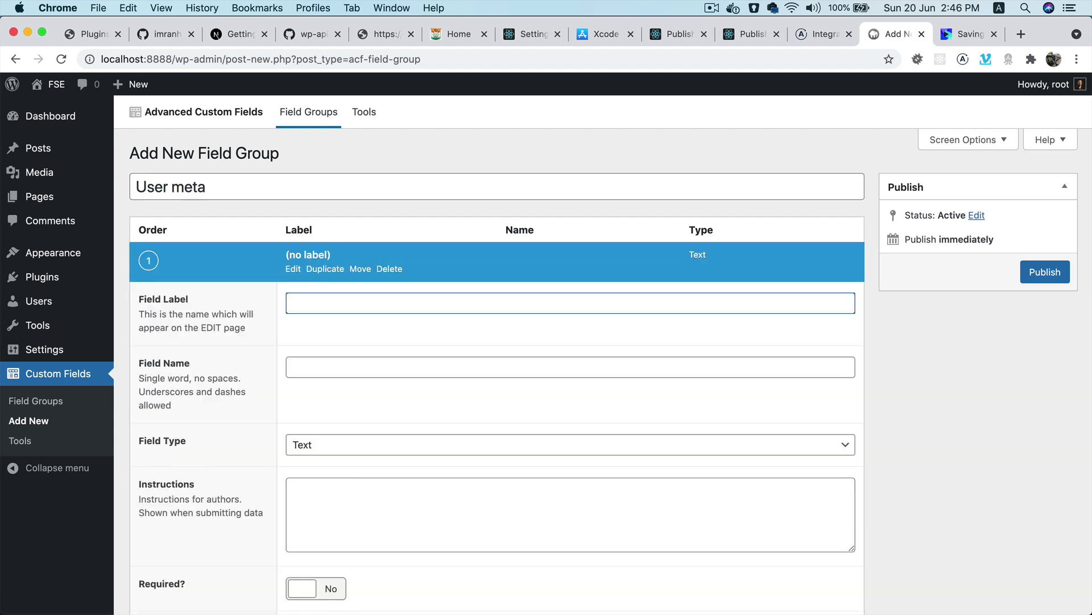
{"action": "type", "text": "Title"}
{"action": "key", "text": "Tab"}
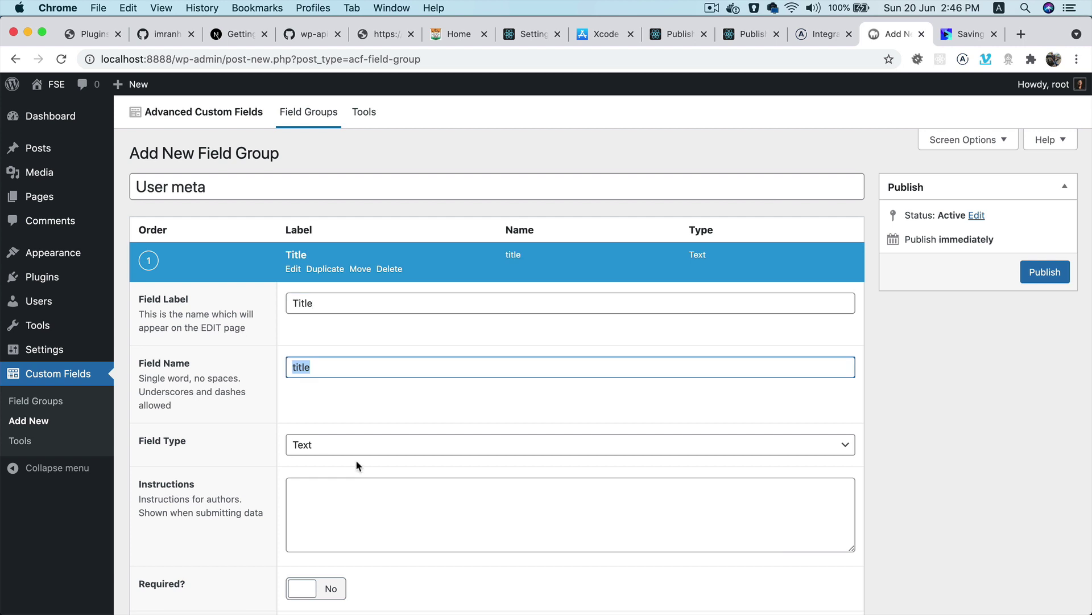
{"action": "left_click", "coordinate": [294, 269]}
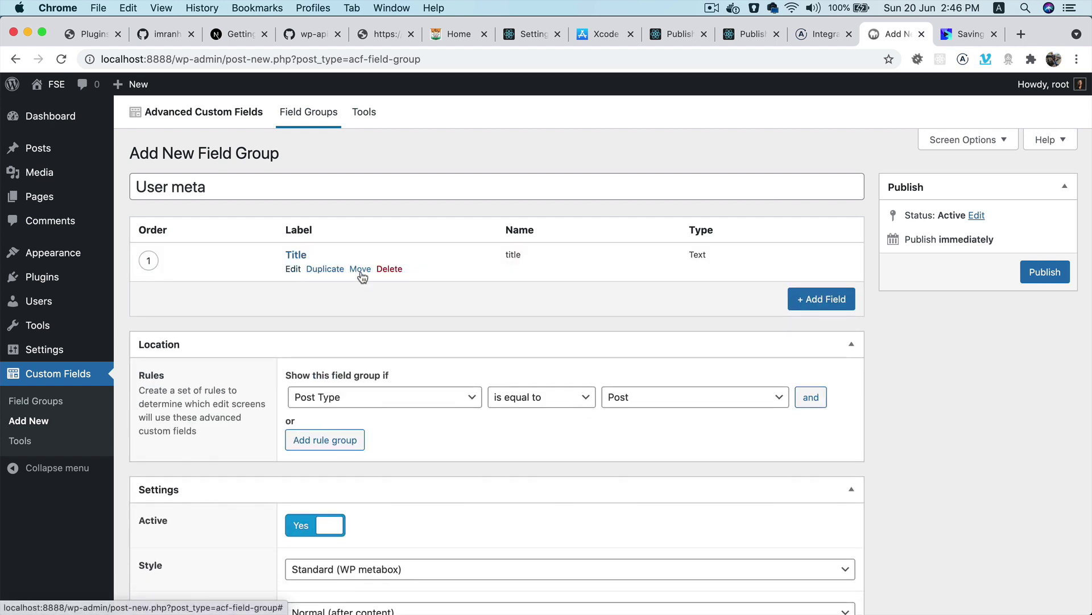
{"action": "left_click", "coordinate": [1046, 273]}
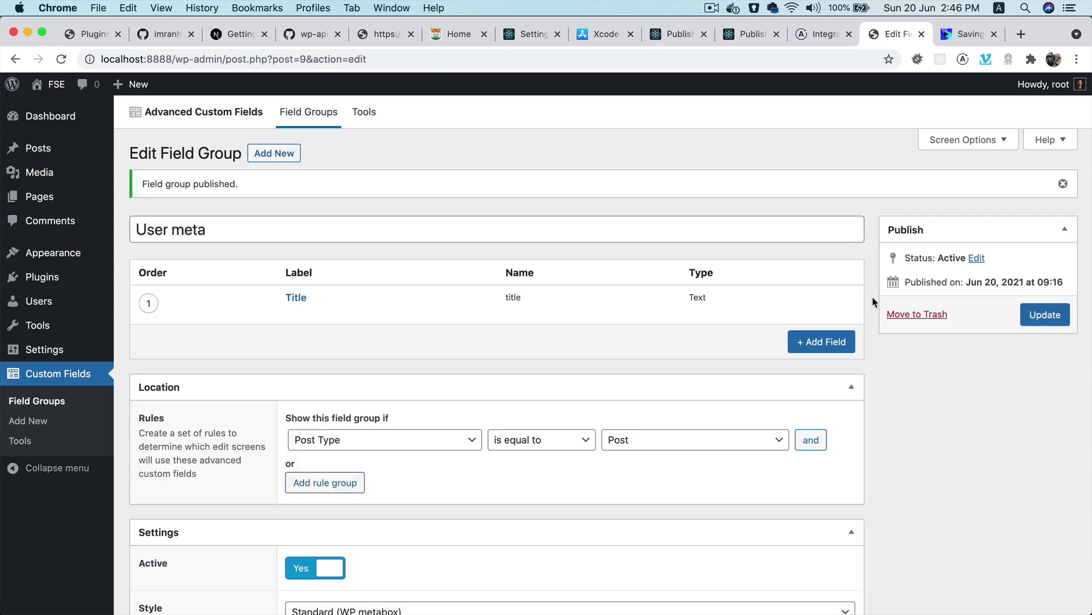
Step: Switch to PhpStorm, expand the acf-json folder and open group_60cf073b0066f.json
{"action": "key", "text": "super+Tab"}
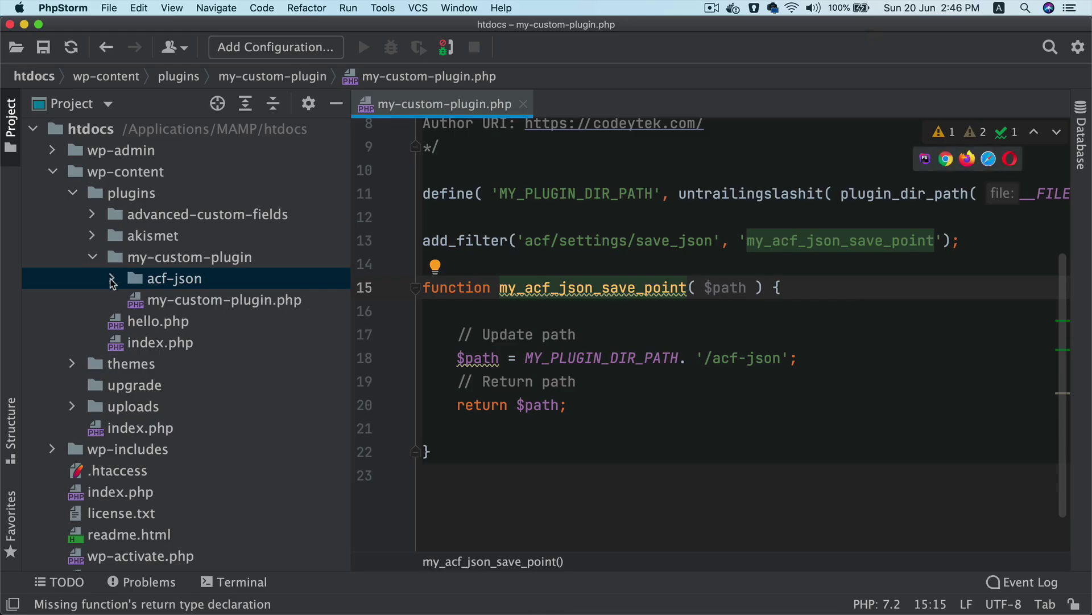
{"action": "left_click", "coordinate": [116, 281]}
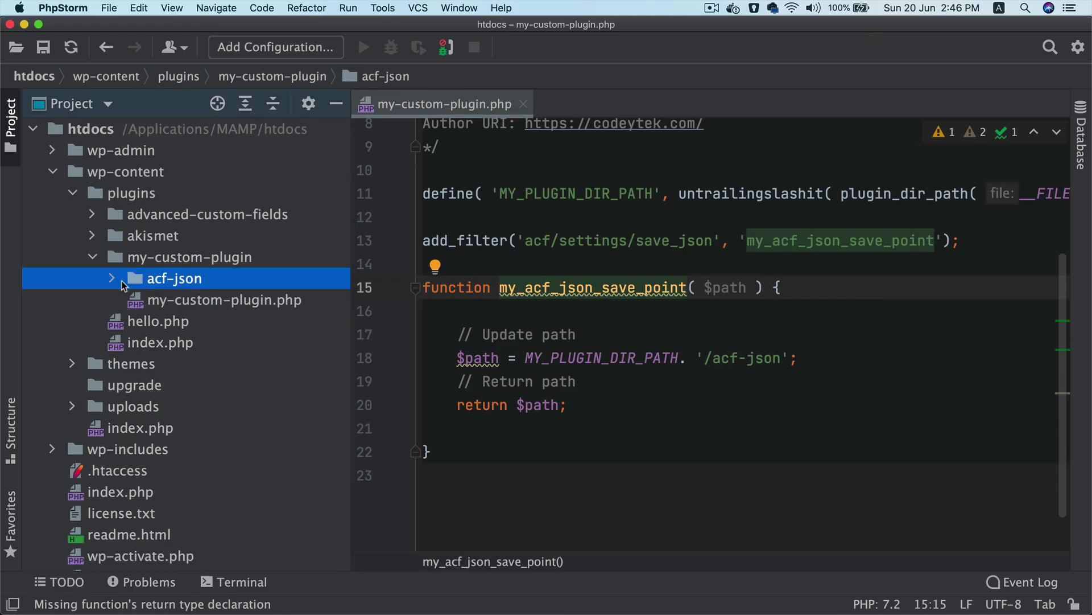
{"action": "left_click", "coordinate": [114, 279]}
{"action": "double_click", "coordinate": [188, 304]}
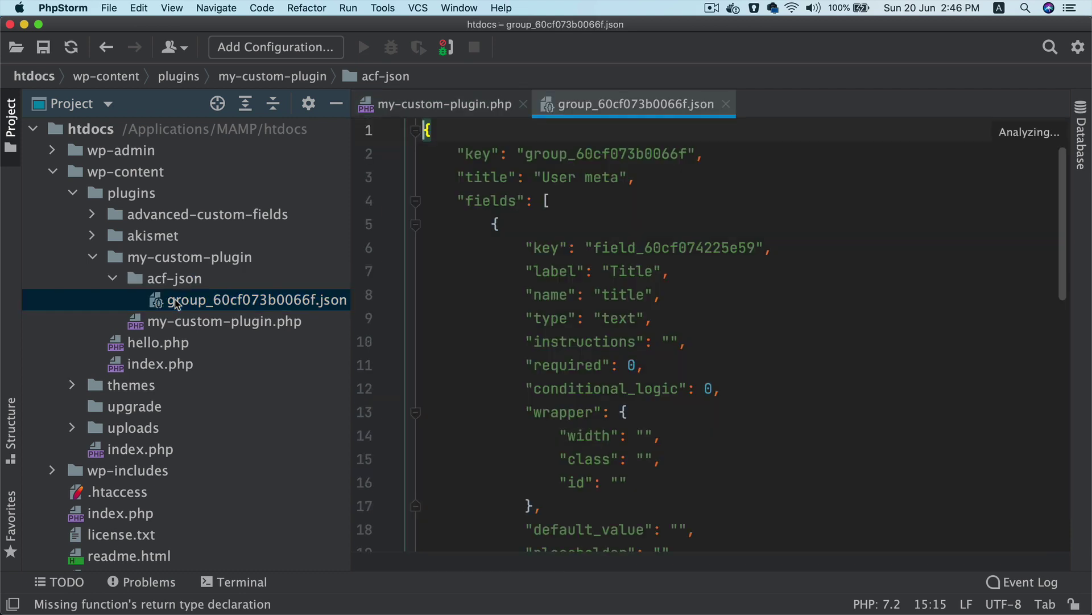
{"action": "left_click", "coordinate": [663, 294]}
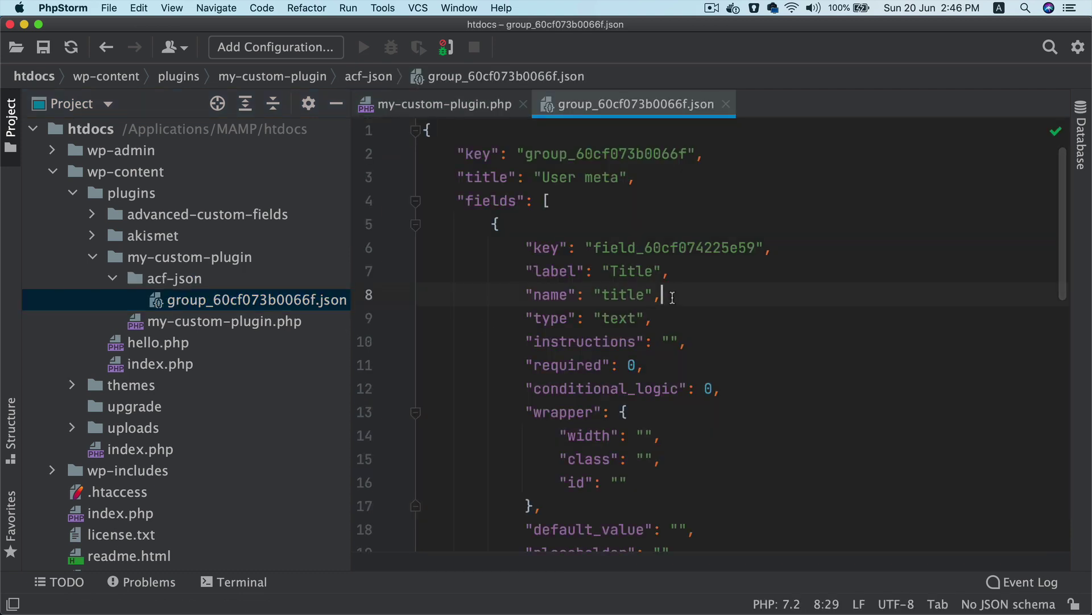
Step: Compare the JSON's title, field and location entries with the User meta field group in Chrome, and close the JSON file
{"action": "double_click", "coordinate": [616, 180]}
{"action": "key", "text": "alt+Up"}
{"action": "key", "text": "super+Tab"}
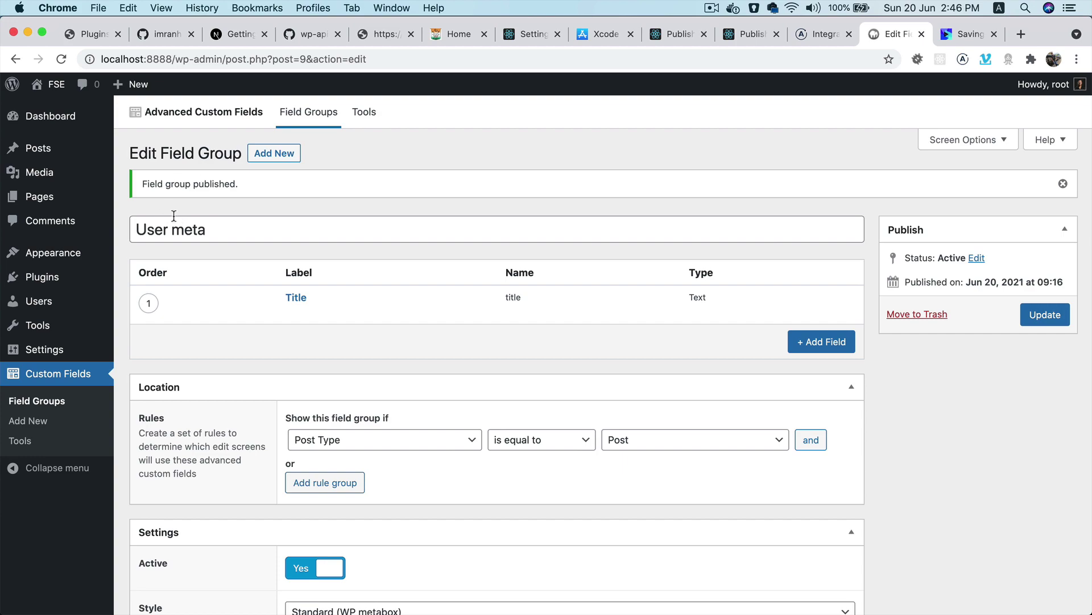
{"action": "key", "text": "super+Tab"}
{"action": "scroll", "coordinate": [647, 222], "scroll_direction": "down", "scroll_amount": 3}
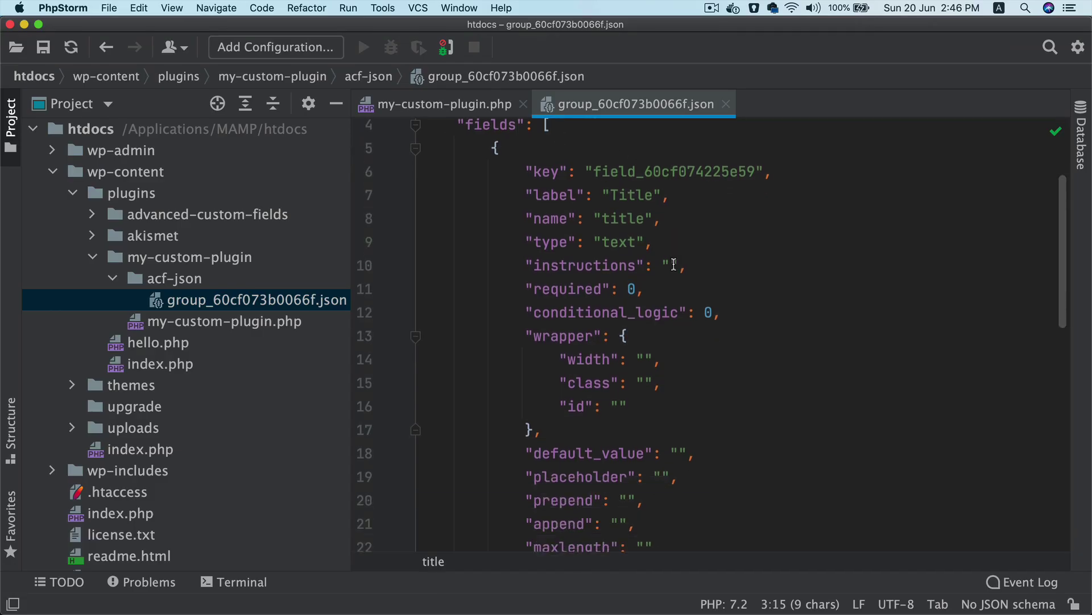
{"action": "left_click", "coordinate": [636, 168]}
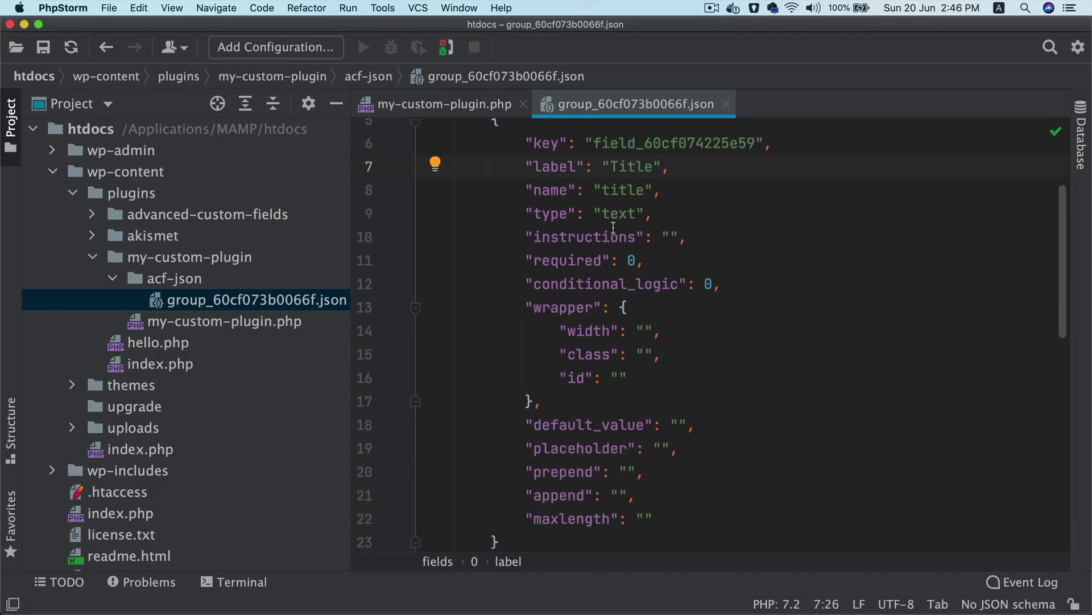
{"action": "scroll", "coordinate": [639, 268], "scroll_direction": "down", "scroll_amount": 10}
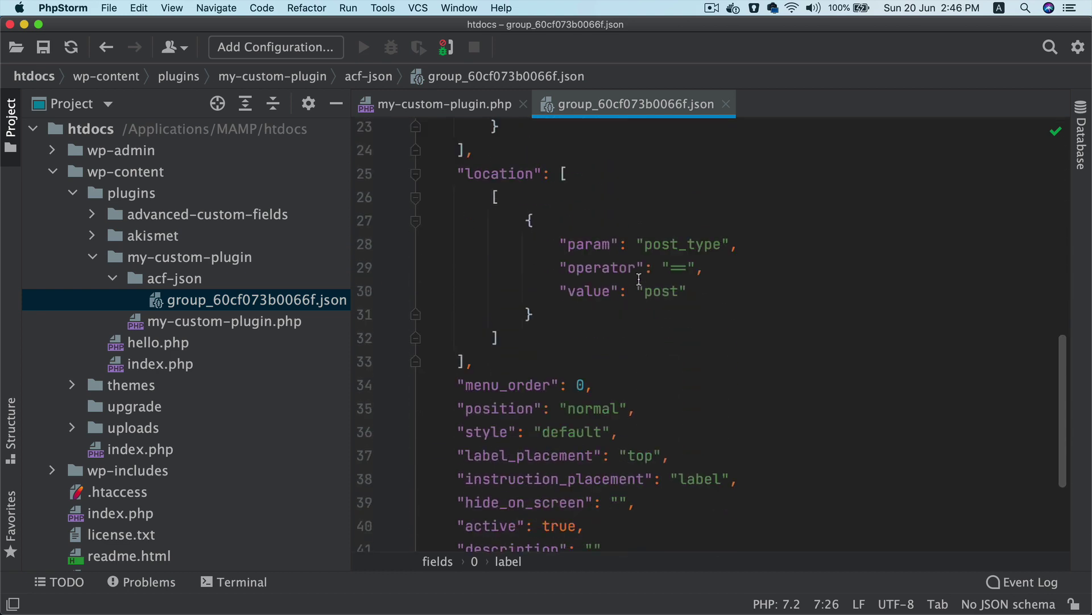
{"action": "scroll", "coordinate": [639, 278], "scroll_direction": "up", "scroll_amount": 12}
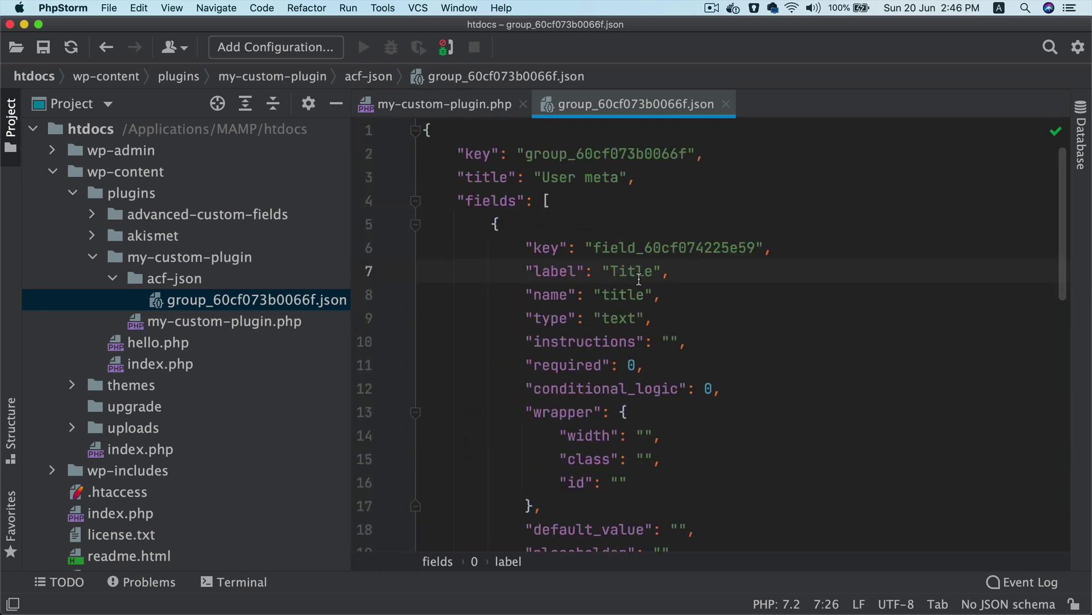
{"action": "key", "text": "super+w"}
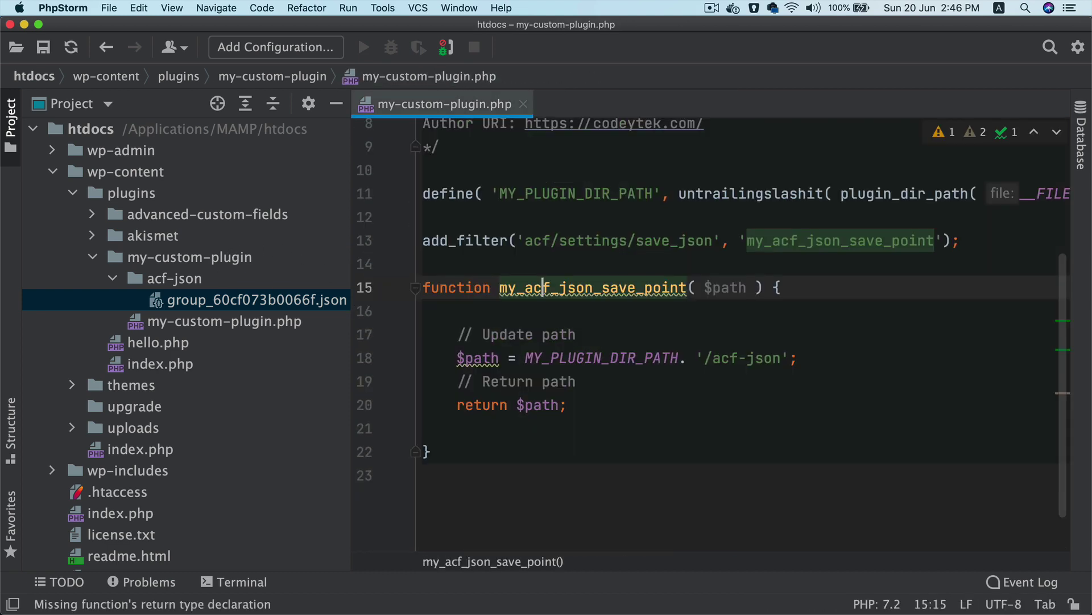
Step: Switch to Chrome and start another new field group titled "Post Meta"
{"action": "key", "text": "super+Tab"}
{"action": "left_click", "coordinate": [284, 152]}
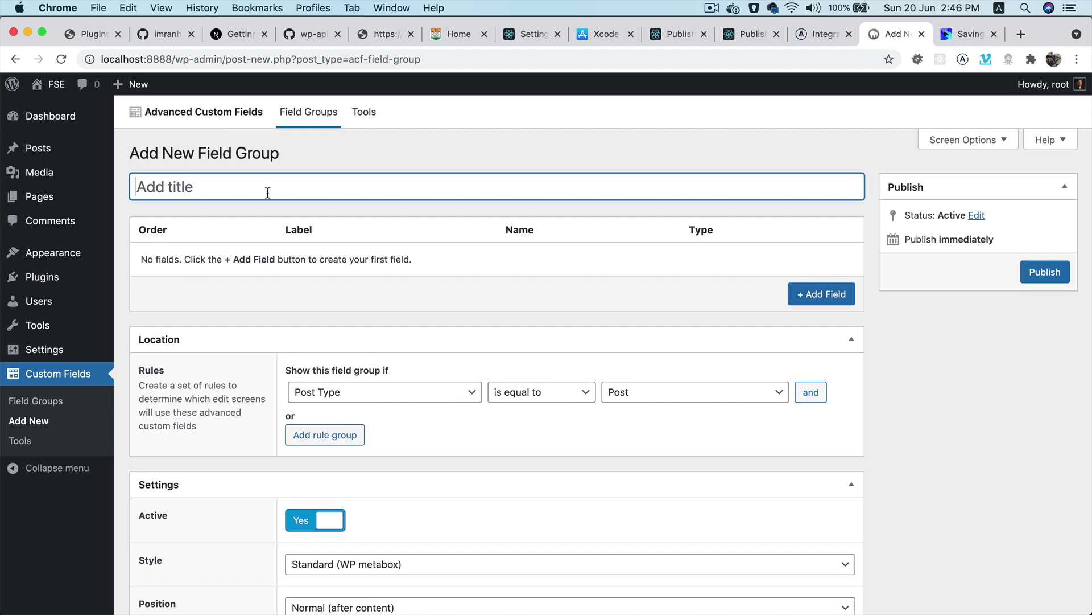
{"action": "type", "text": "Post Meta"}
Step: Add a field labelled "Image" with field type File to the Post Meta group and publish the group
{"action": "left_click", "coordinate": [847, 297]}
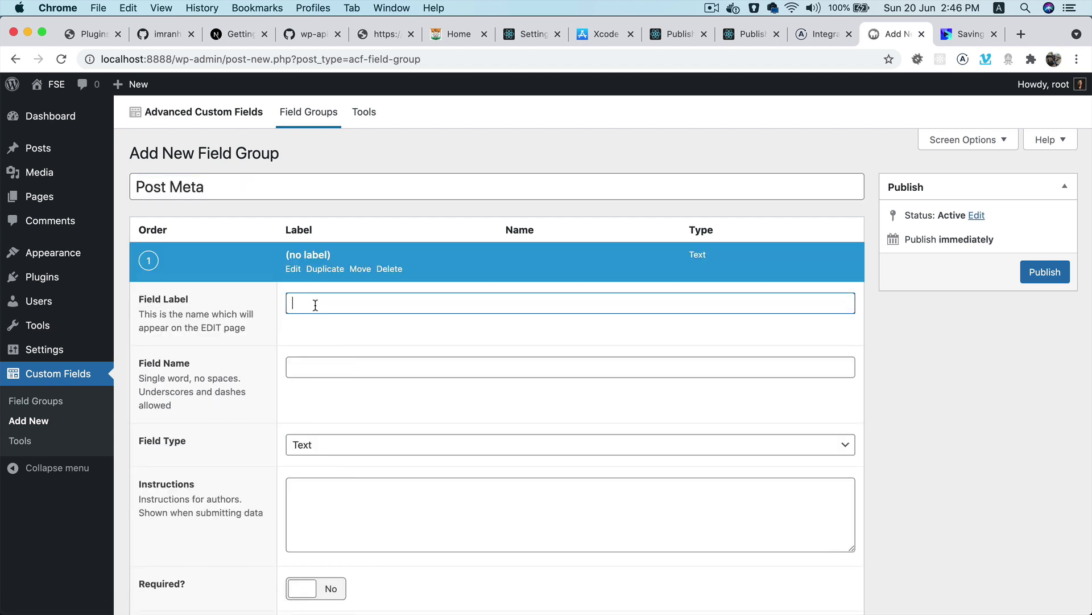
{"action": "type", "text": "Image"}
{"action": "key", "text": "Tab"}
{"action": "left_click", "coordinate": [341, 444]}
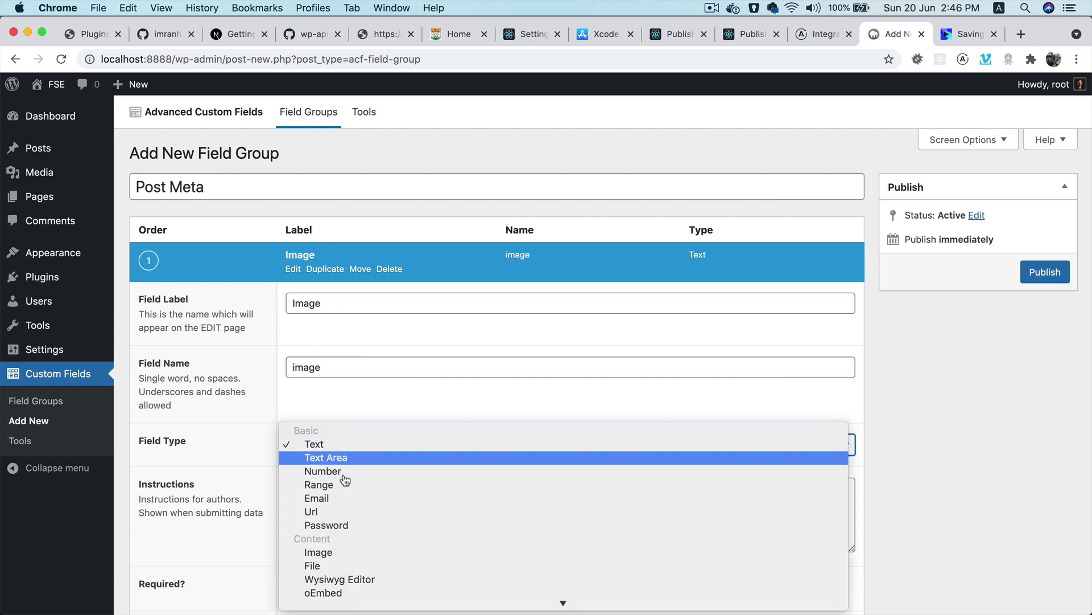
{"action": "left_click", "coordinate": [341, 566]}
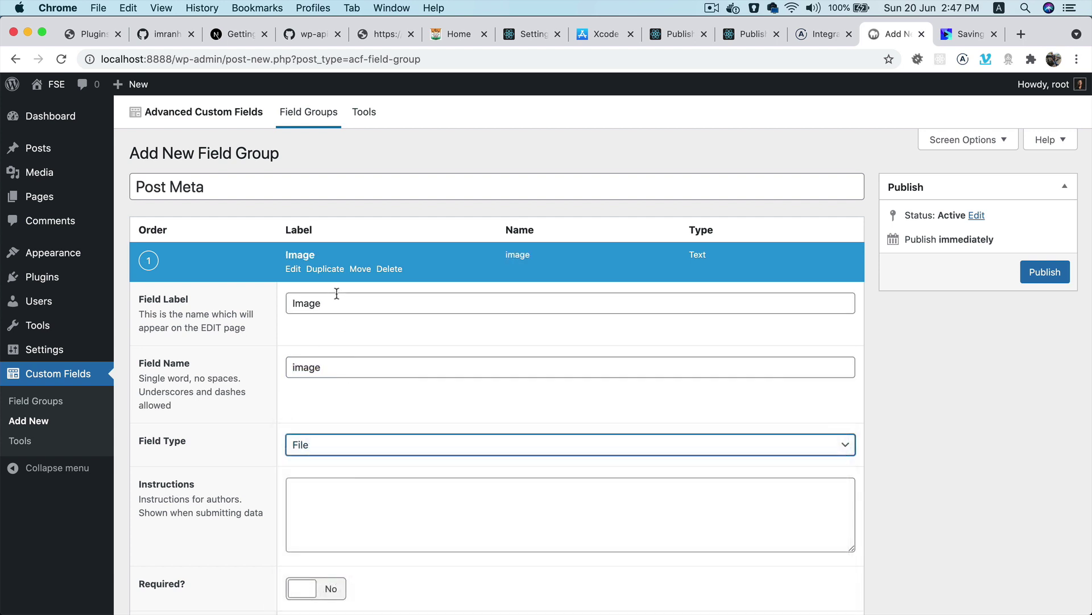
{"action": "left_click", "coordinate": [293, 269]}
{"action": "left_click", "coordinate": [1044, 272]}
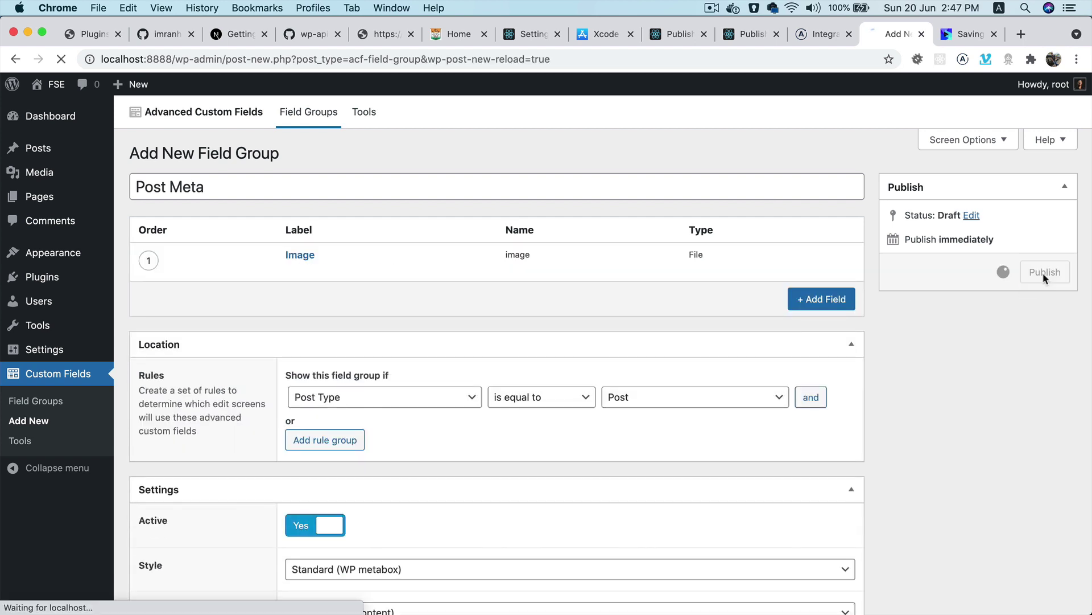
Step: Open group_60cf077999658.json from acf-json in PhpStorm, review its title and field entries, and close it
{"action": "key", "text": "super+Tab"}
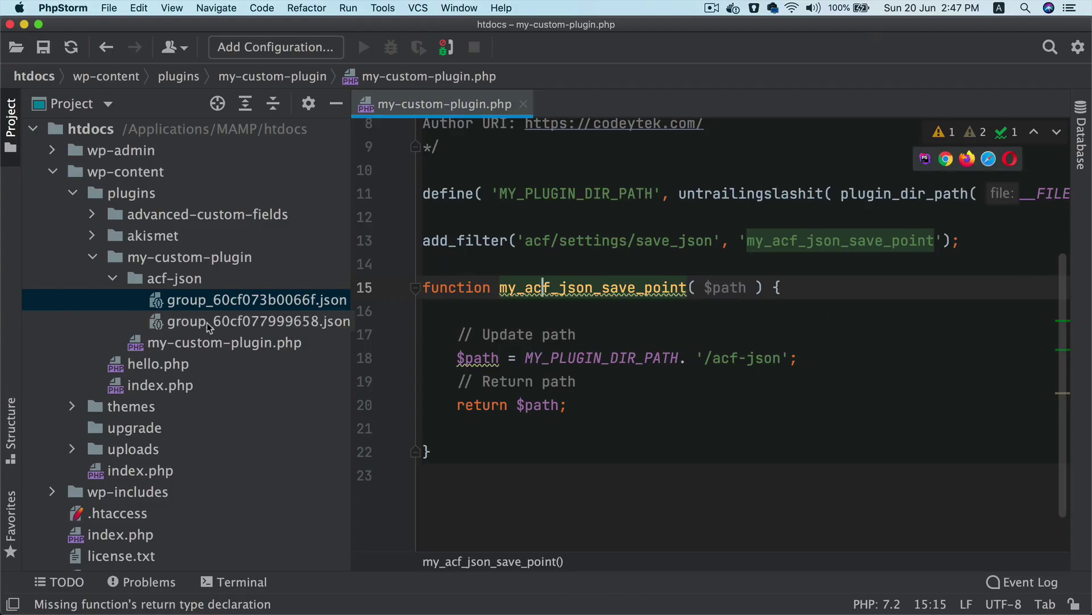
{"action": "double_click", "coordinate": [209, 322]}
{"action": "left_click", "coordinate": [627, 363]}
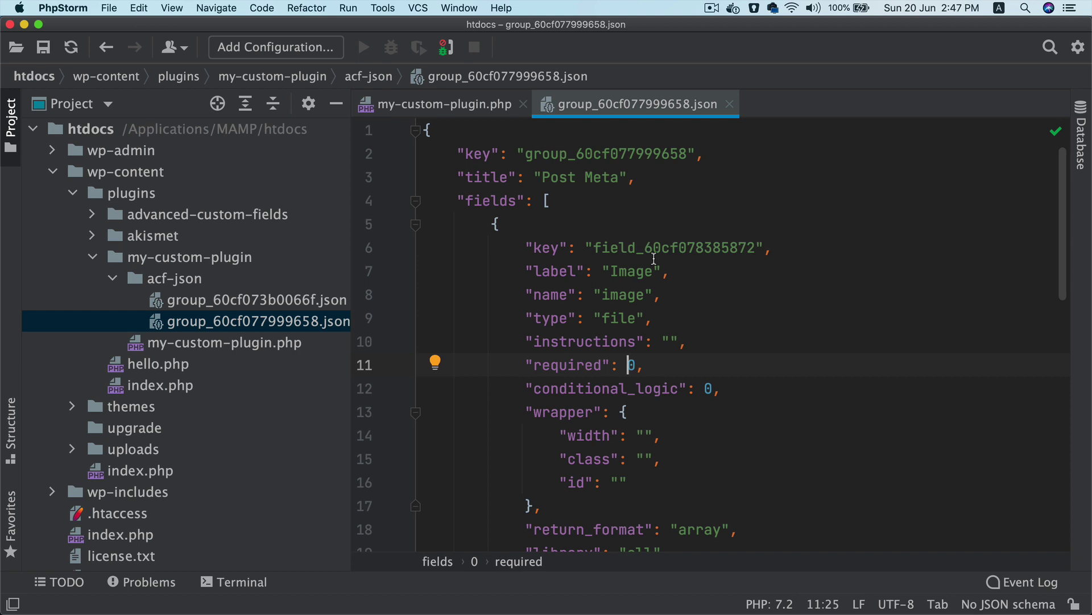
{"action": "key", "text": "super+w"}
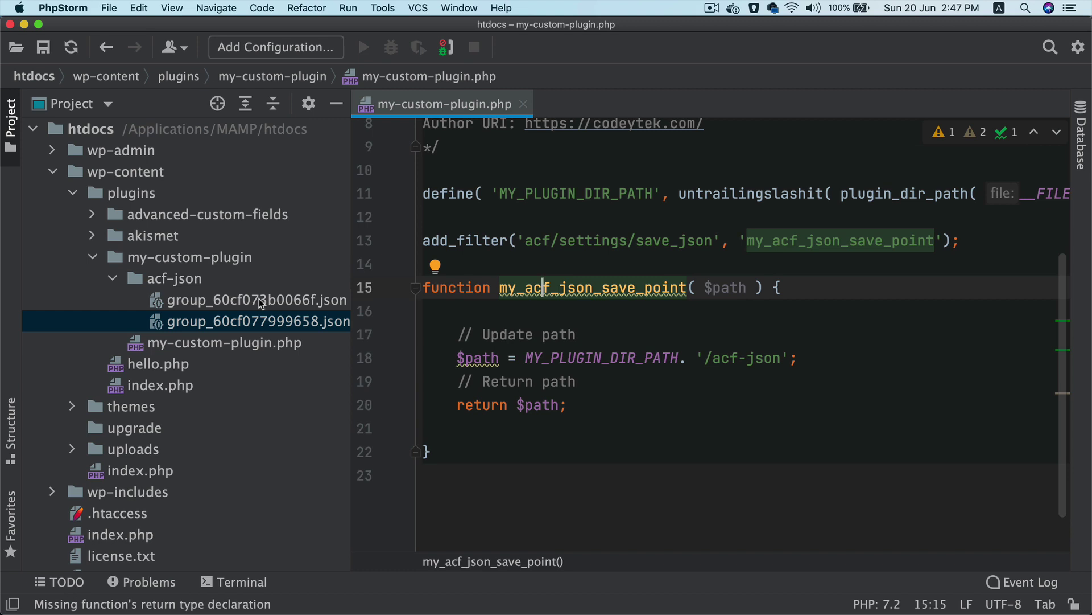
Step: Switch to the article in Chrome and read the "Load the JSON" explanation of ACF's acf-json load points
{"action": "mouse_move", "coordinate": [426, 603]}
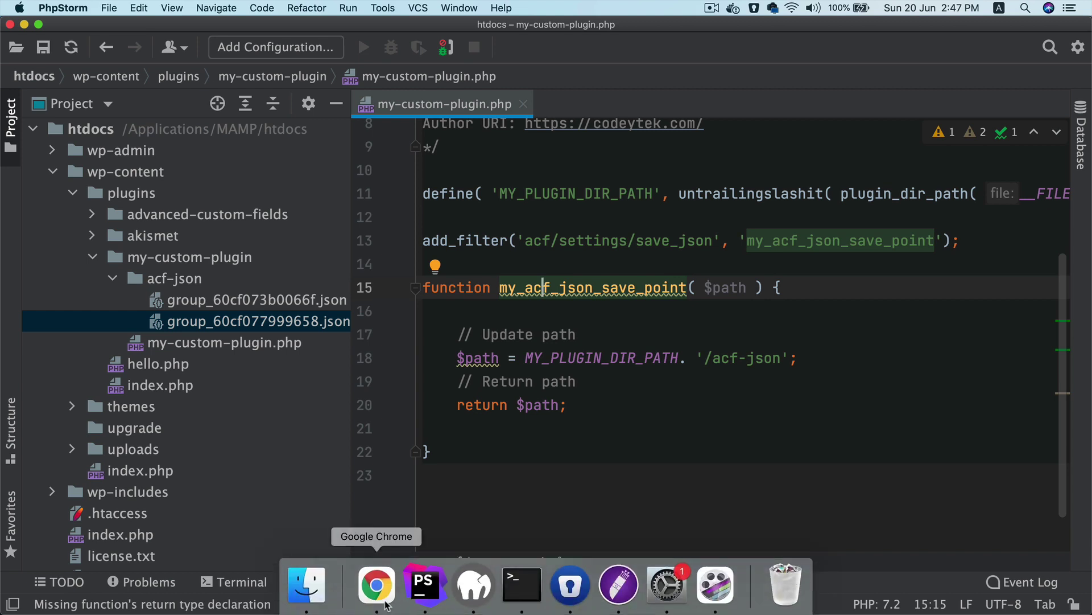
{"action": "left_click", "coordinate": [376, 584]}
{"action": "key", "text": "ctrl+Tab"}
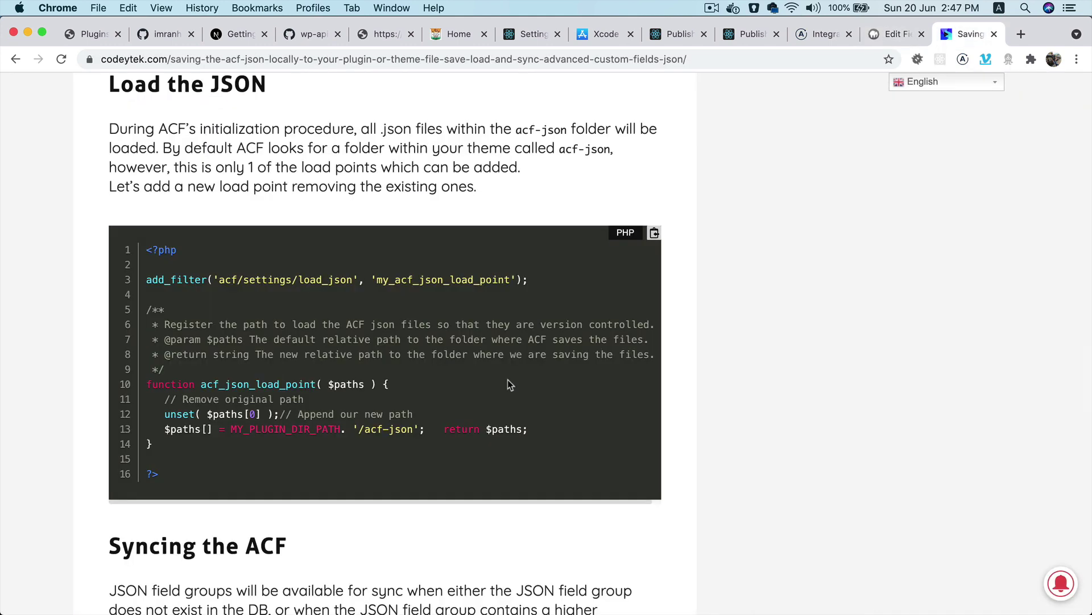
{"action": "scroll", "coordinate": [509, 381], "scroll_direction": "up", "scroll_amount": 1}
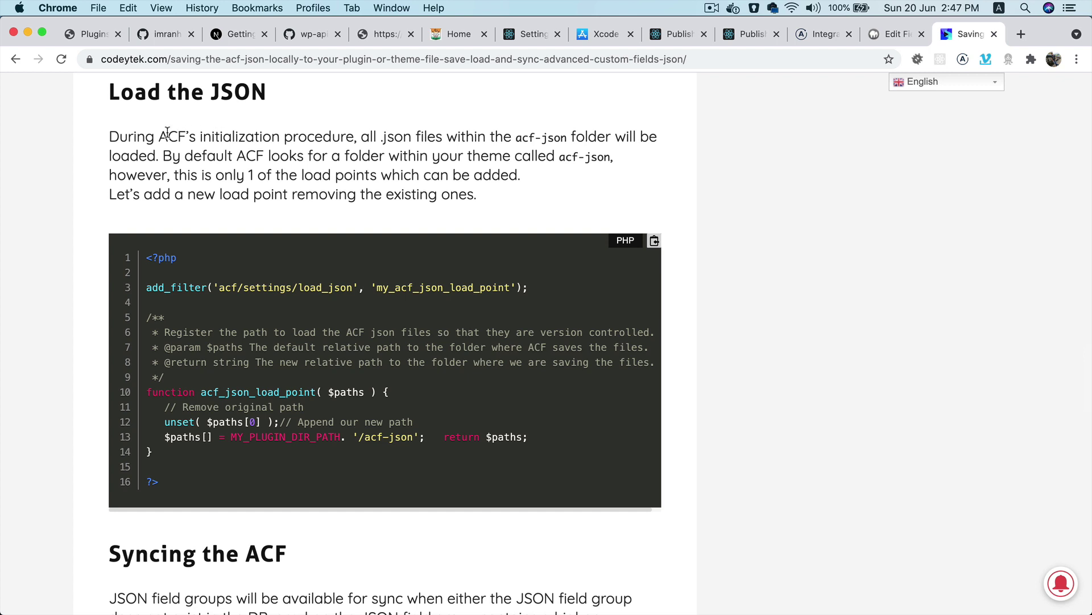
{"action": "left_click_drag", "start_coordinate": [169, 137], "coordinate": [608, 154]}
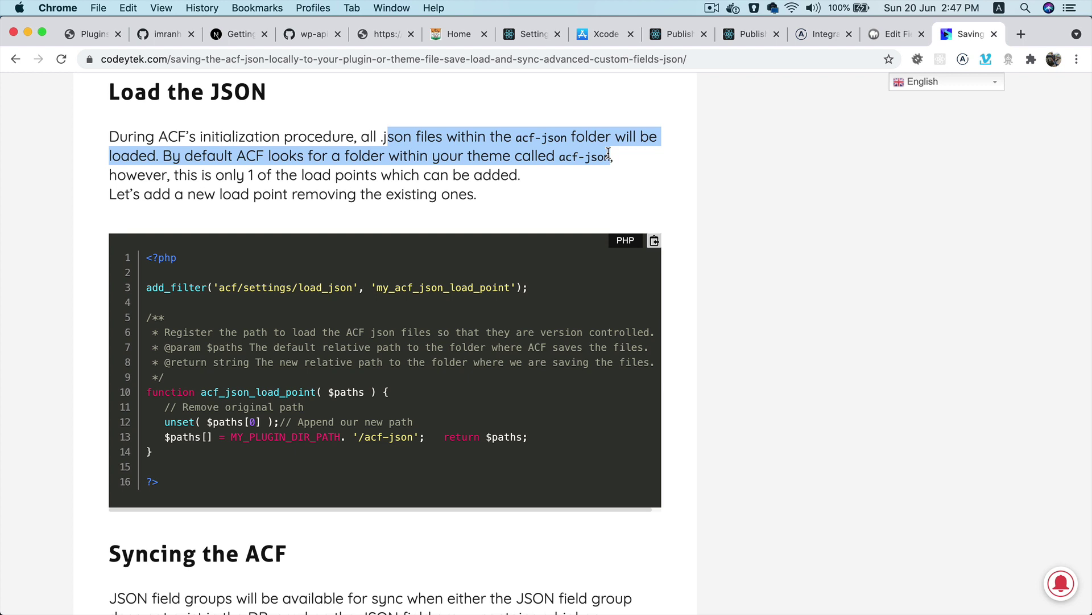
{"action": "left_click", "coordinate": [454, 163]}
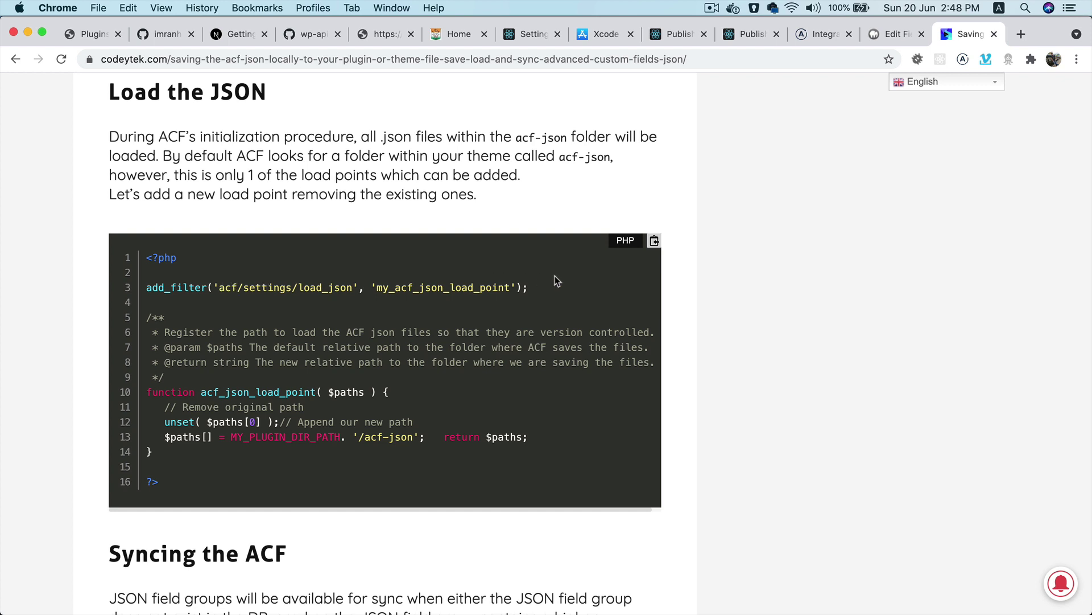
Step: Copy the acf/settings/load_json add_filter line and the acf_json_load_point function from the article into my-custom-plugin.php in PhpStorm, below the save function
{"action": "left_click_drag", "start_coordinate": [546, 288], "coordinate": [145, 289]}
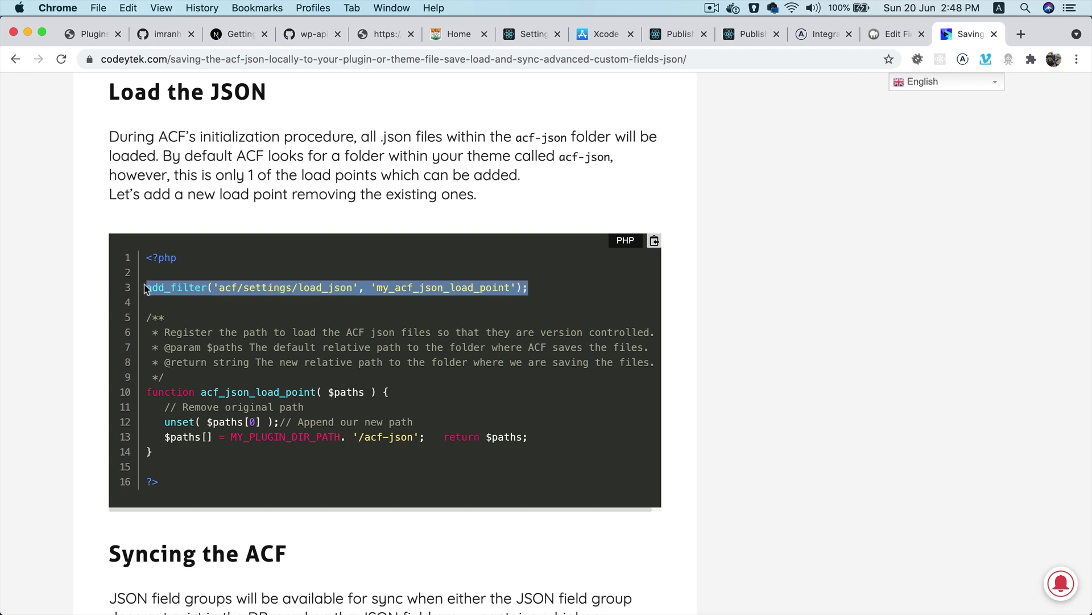
{"action": "key", "text": "super+Tab"}
{"action": "key", "text": "super+Tab"}
{"action": "left_click_drag", "start_coordinate": [172, 452], "coordinate": [146, 391]}
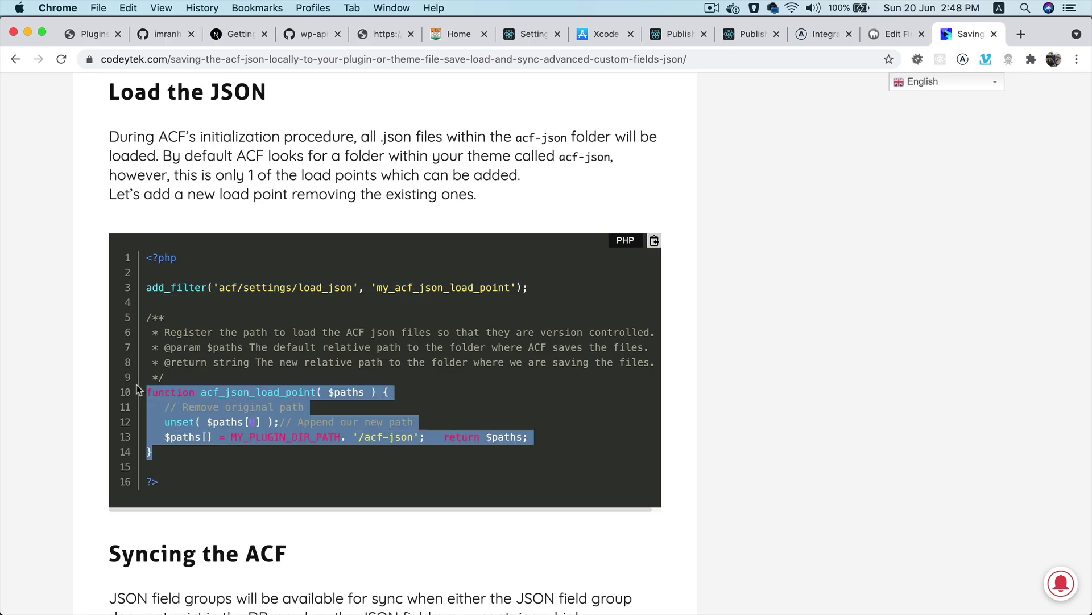
{"action": "key", "text": "super+c"}
{"action": "key", "text": "super+Tab"}
{"action": "key", "text": "super+v"}
{"action": "left_click", "coordinate": [415, 363]}
{"action": "scroll", "coordinate": [415, 363], "scroll_direction": "down", "scroll_amount": 4}
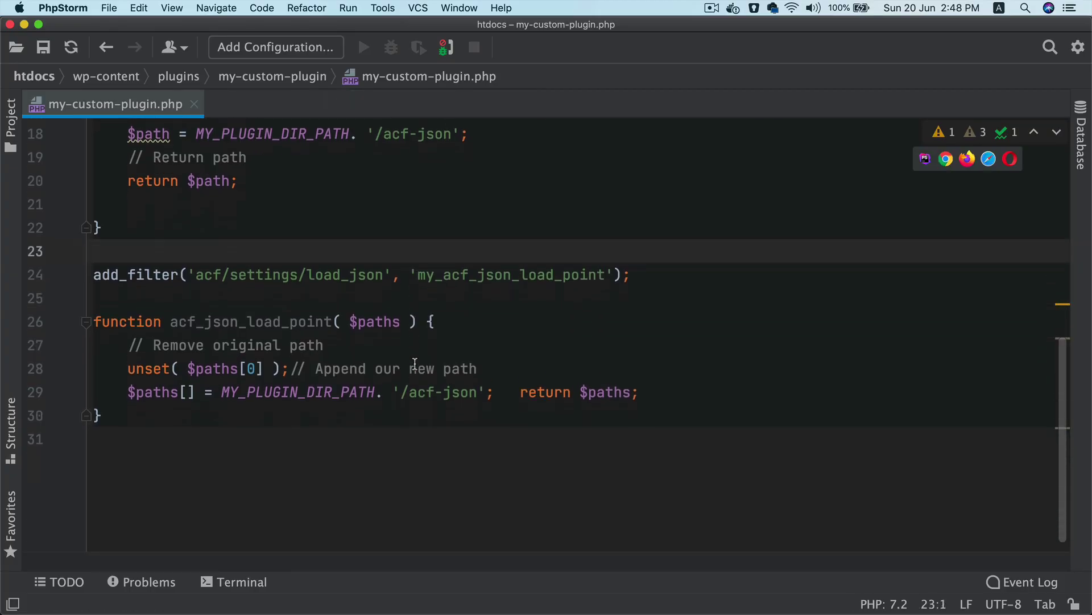
Step: Review the load function's $paths parameter and its MY_PLUGIN_DIR_PATH '/acf-json' path against the my-custom-plugin folder in the project tree
{"action": "double_click", "coordinate": [377, 321]}
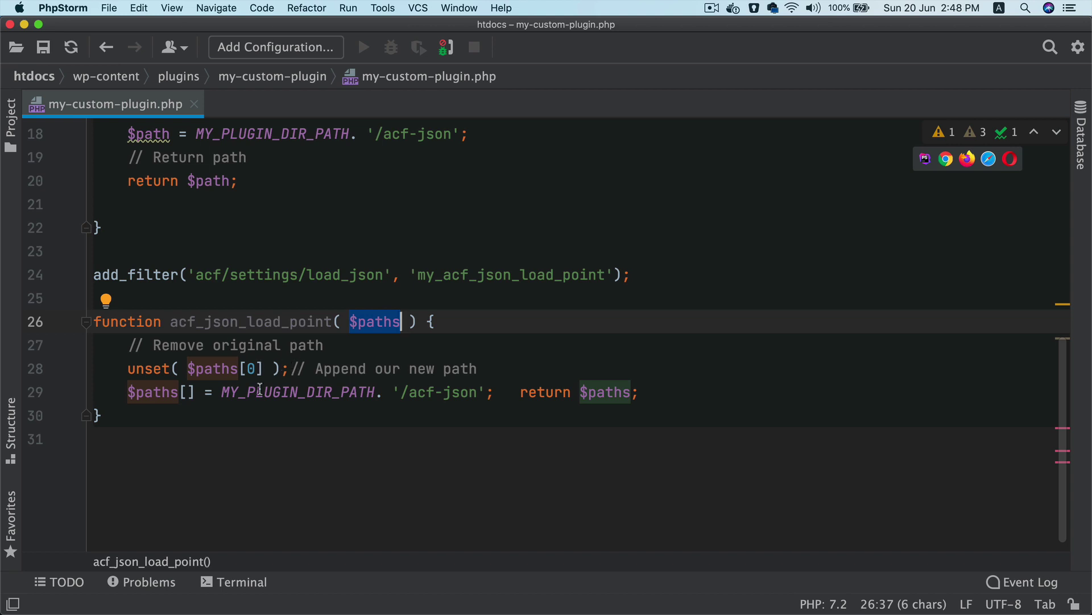
{"action": "left_click", "coordinate": [192, 393]}
{"action": "double_click", "coordinate": [276, 392]}
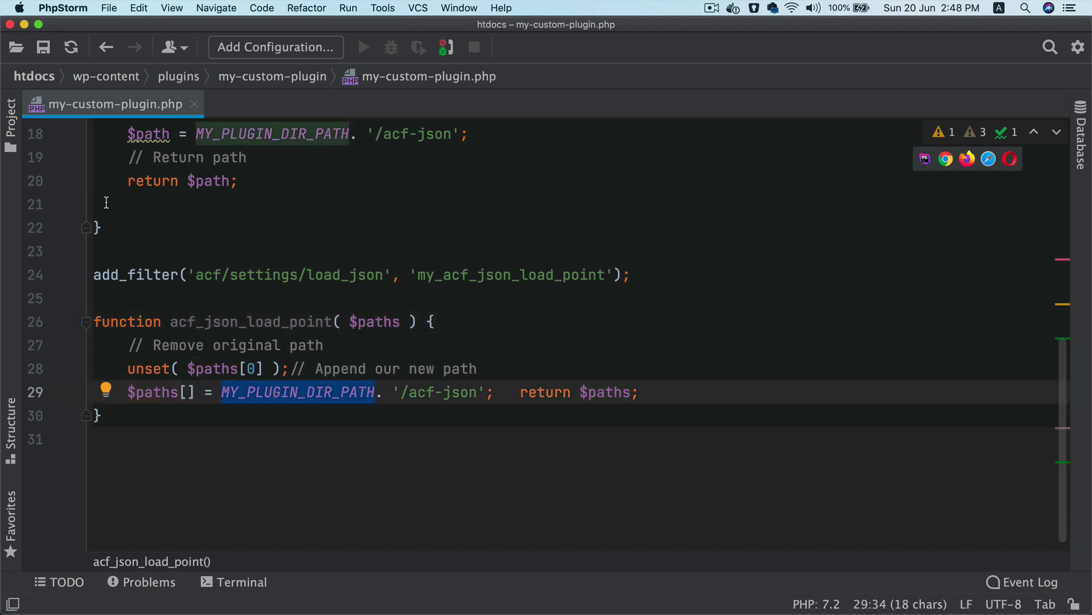
{"action": "left_click", "coordinate": [11, 111]}
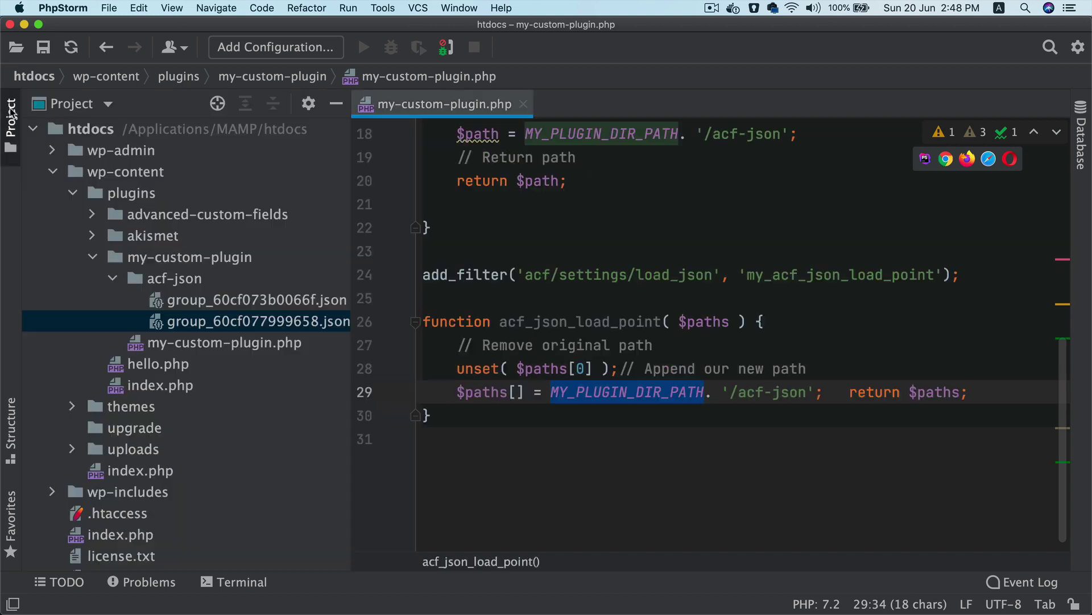
{"action": "left_click", "coordinate": [194, 257]}
{"action": "left_click", "coordinate": [335, 104]}
{"action": "left_click", "coordinate": [392, 392]}
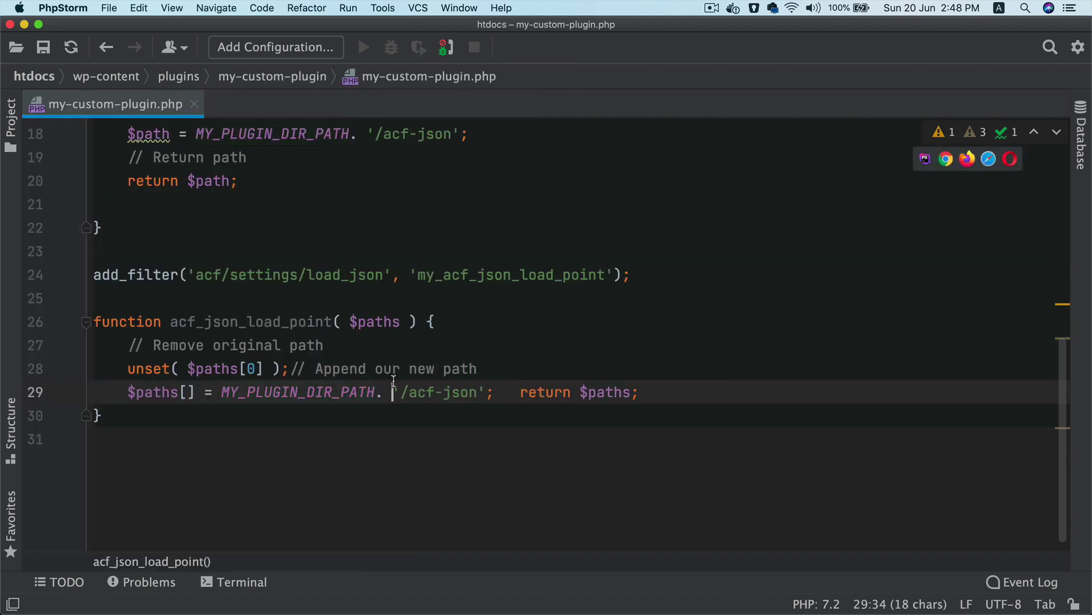
{"action": "left_click_drag", "start_coordinate": [494, 393], "coordinate": [392, 395]}
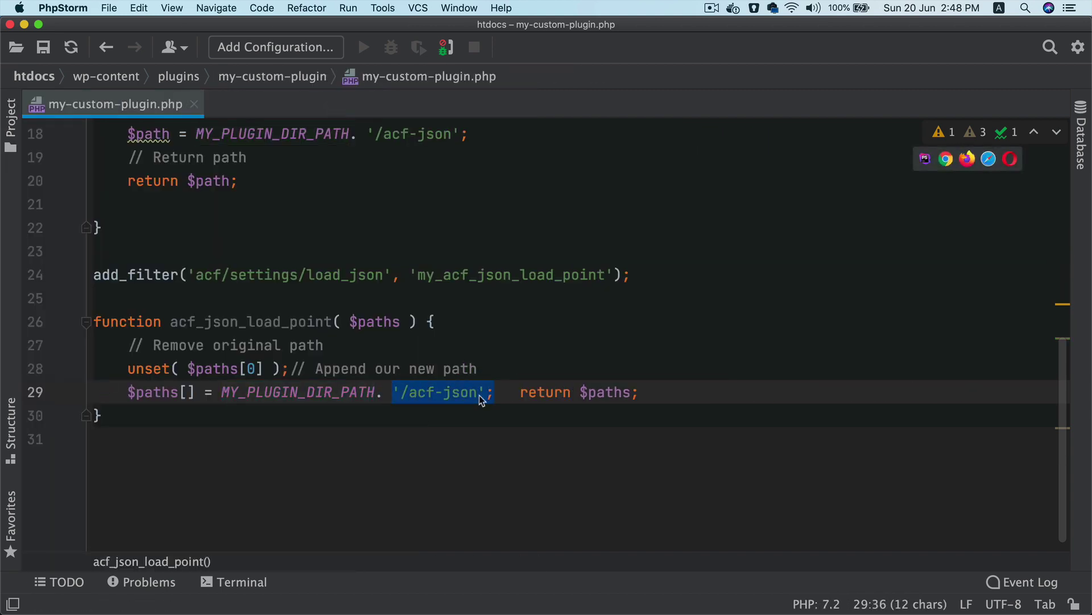
{"action": "left_click", "coordinate": [13, 136]}
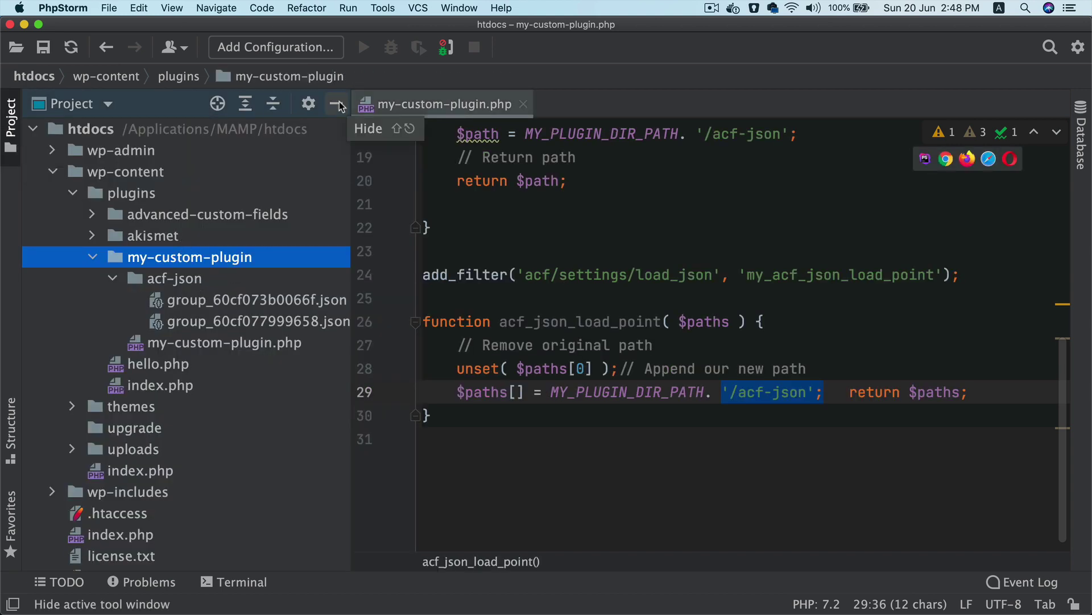
Step: Put the return $paths; statement of acf_json_load_point on its own line
{"action": "left_click", "coordinate": [842, 392]}
{"action": "key", "text": "Return"}
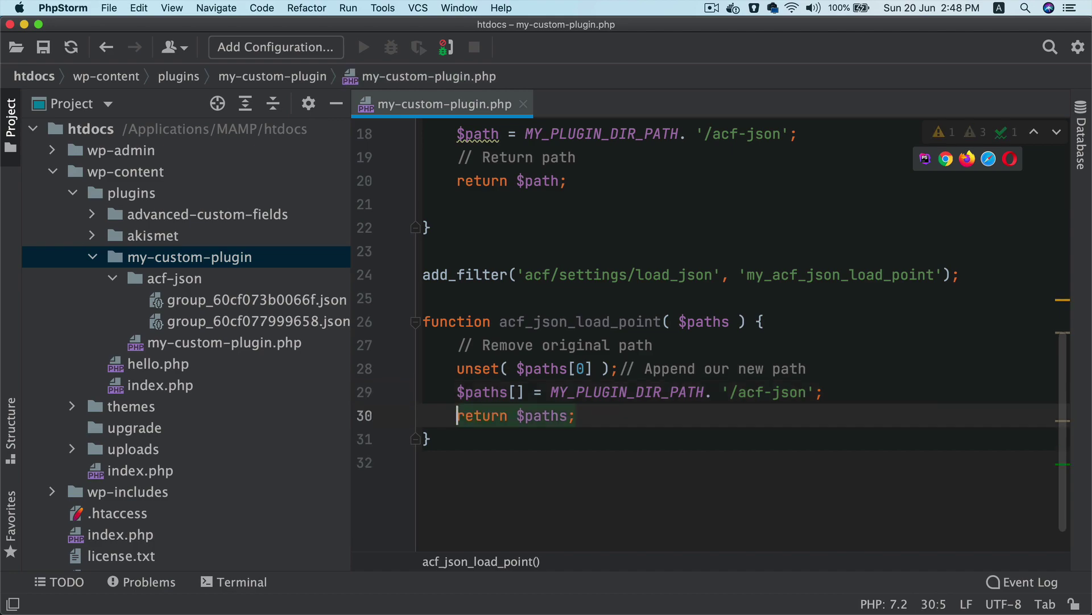
{"action": "left_click", "coordinate": [612, 369]}
Step: Switch to Chrome, read the article's "Syncing the ACF" section, and compare its "Sync available" example with the WordPress Field Groups list
{"action": "key", "text": "super+Tab"}
{"action": "scroll", "coordinate": [350, 349], "scroll_direction": "down", "scroll_amount": 7}
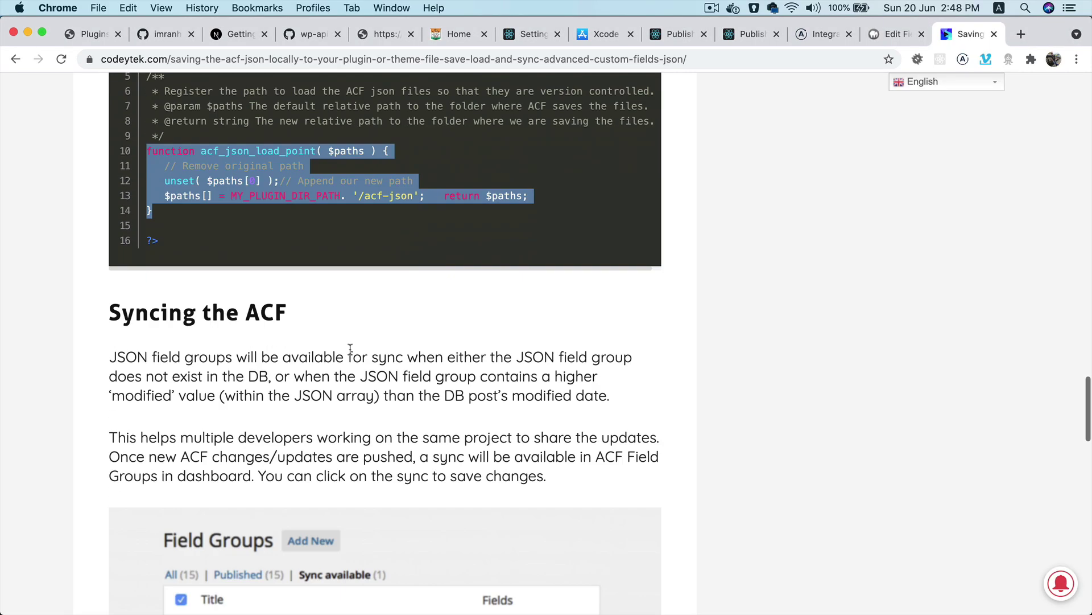
{"action": "scroll", "coordinate": [349, 354], "scroll_direction": "down", "scroll_amount": 1}
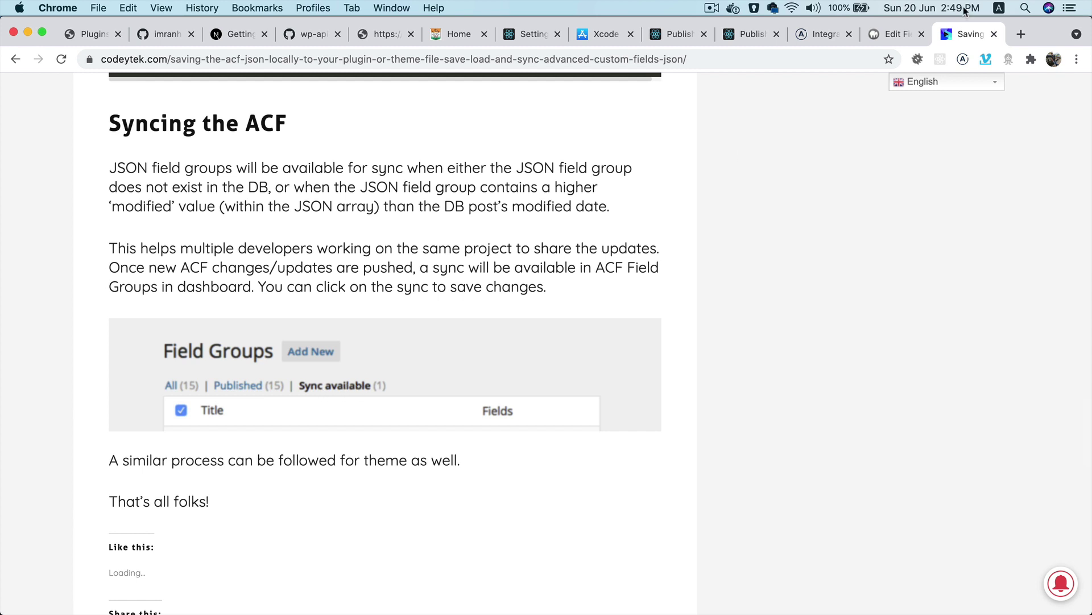
{"action": "left_click", "coordinate": [893, 34]}
{"action": "key", "text": "super+bracketleft"}
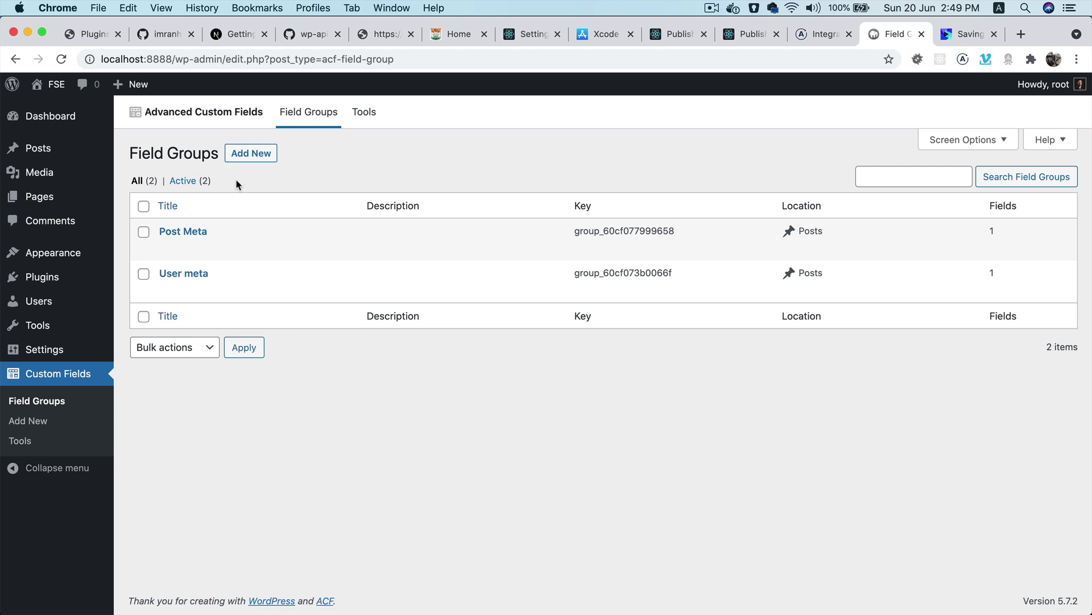
{"action": "left_click", "coordinate": [967, 37]}
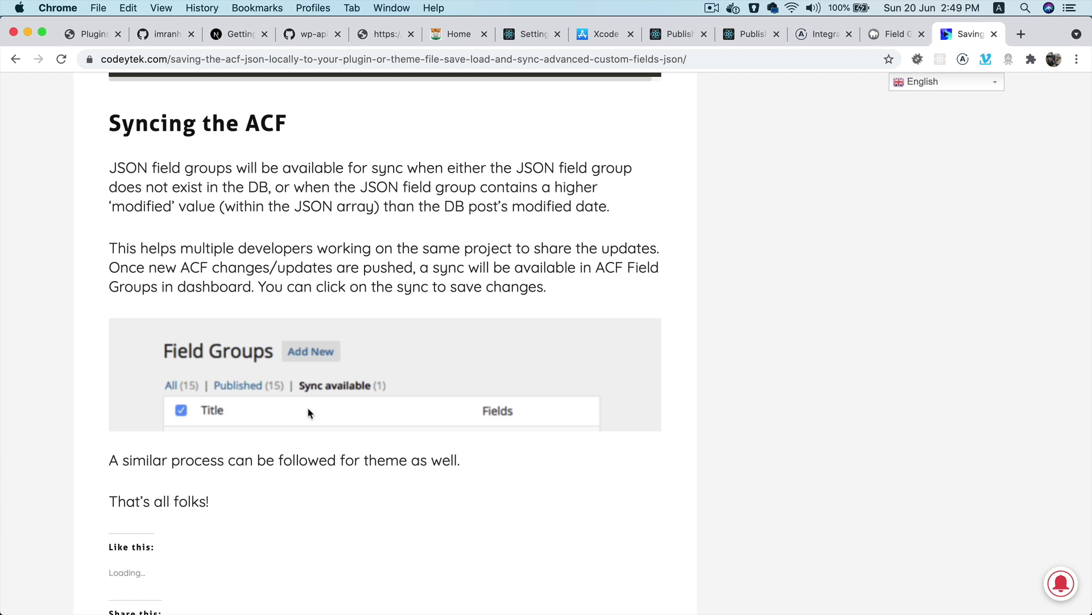
{"action": "left_click", "coordinate": [902, 36]}
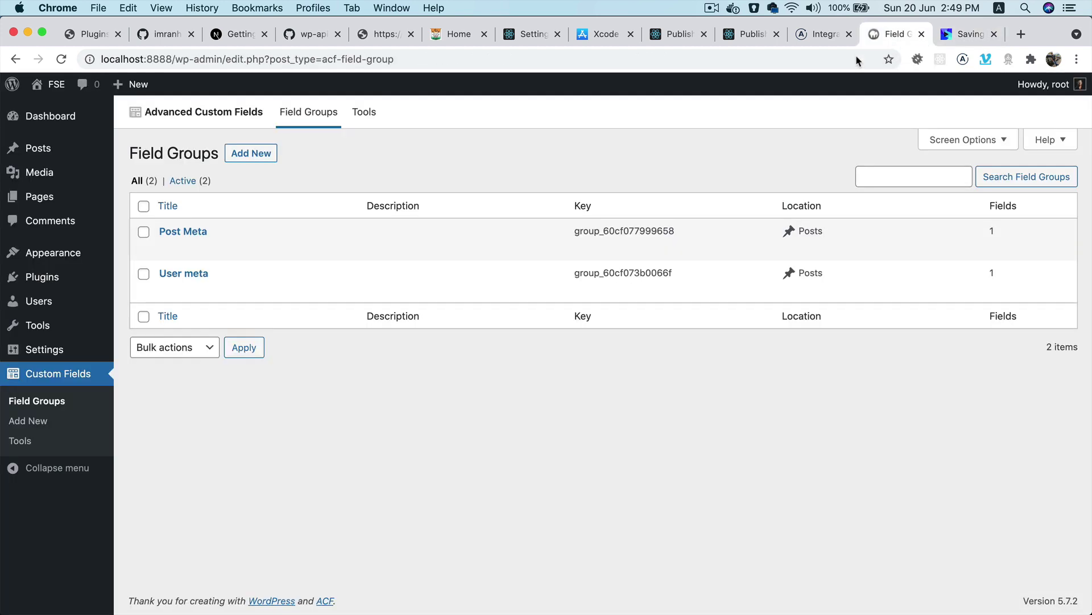
{"action": "key", "text": "ctrl+Tab"}
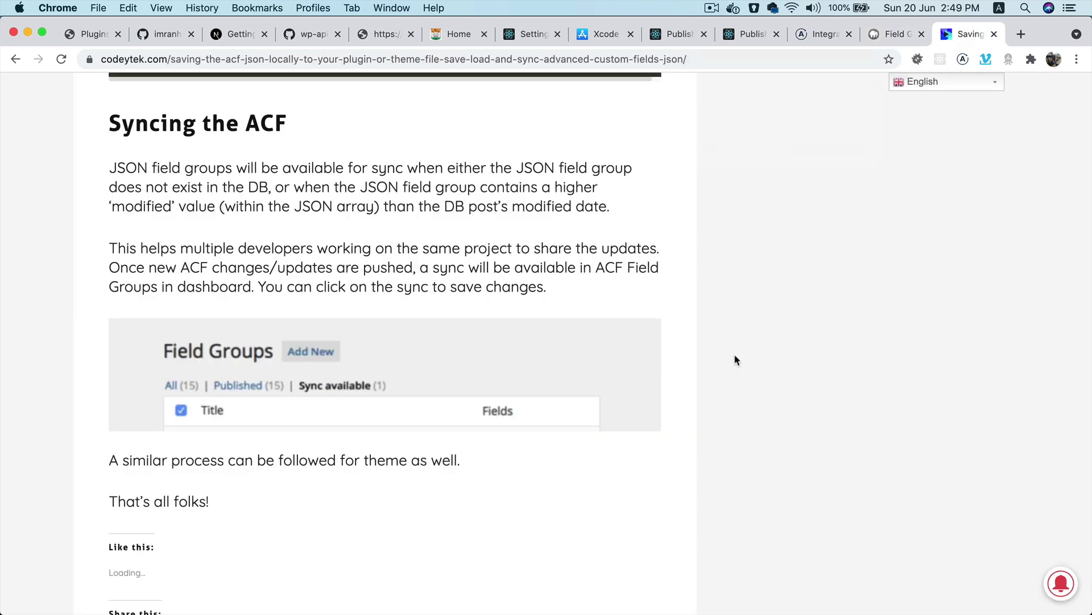